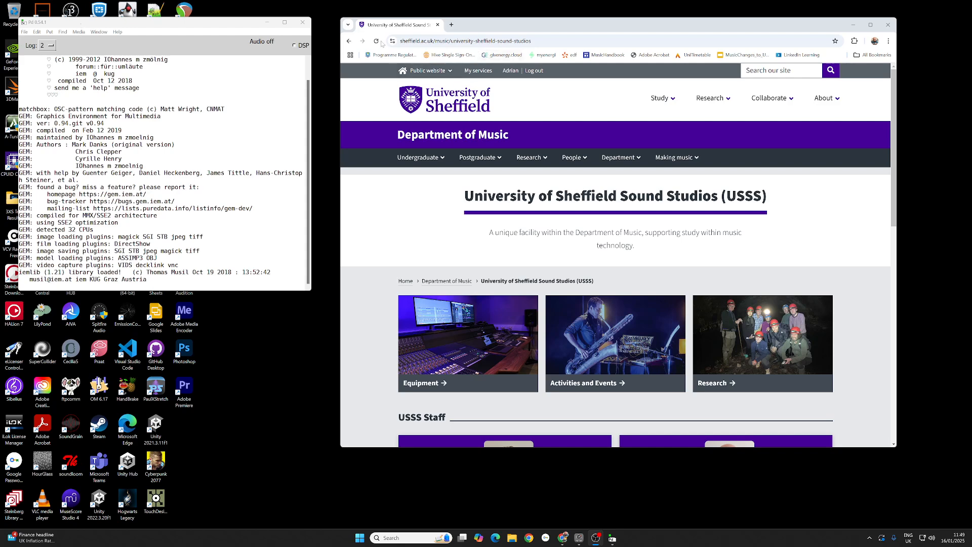
Open puredata.info in a new browser tab and look through its Downloads page for the available Pure Data distributions.
left_click(451, 24)
type("pu")
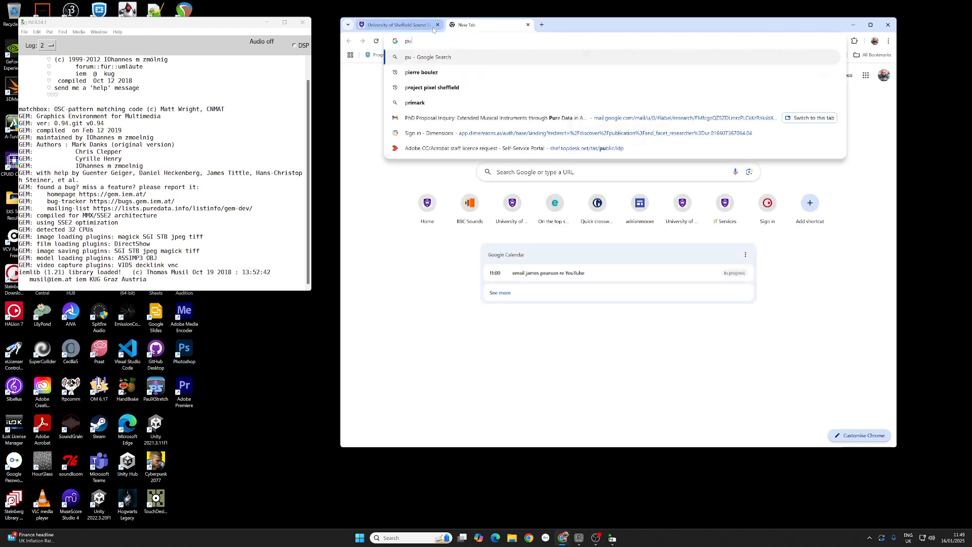
type("redata")
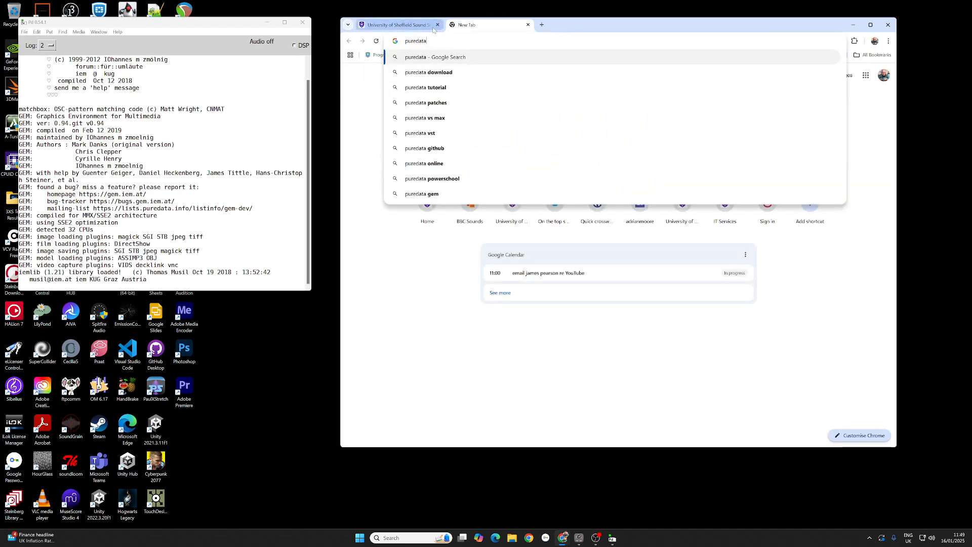
type(".info")
key("Return")
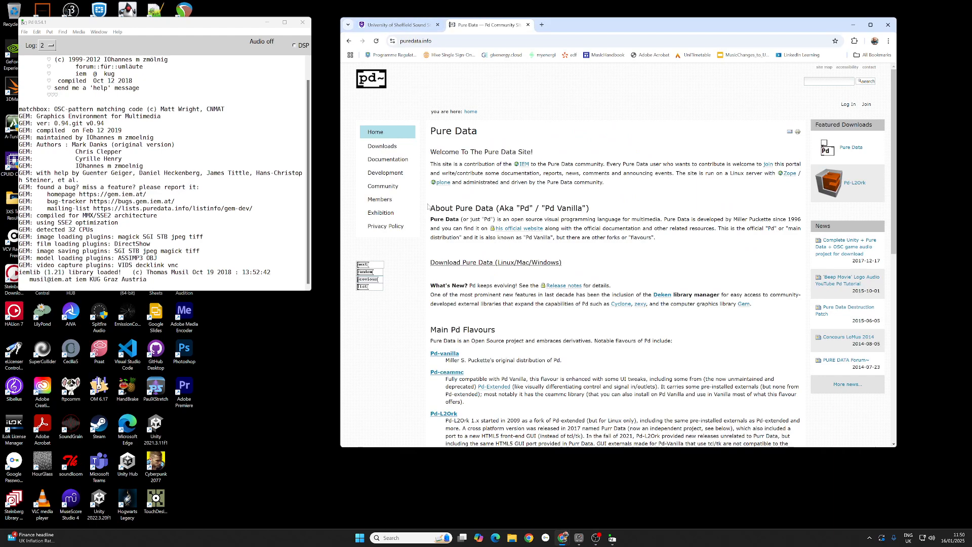
left_click(383, 146)
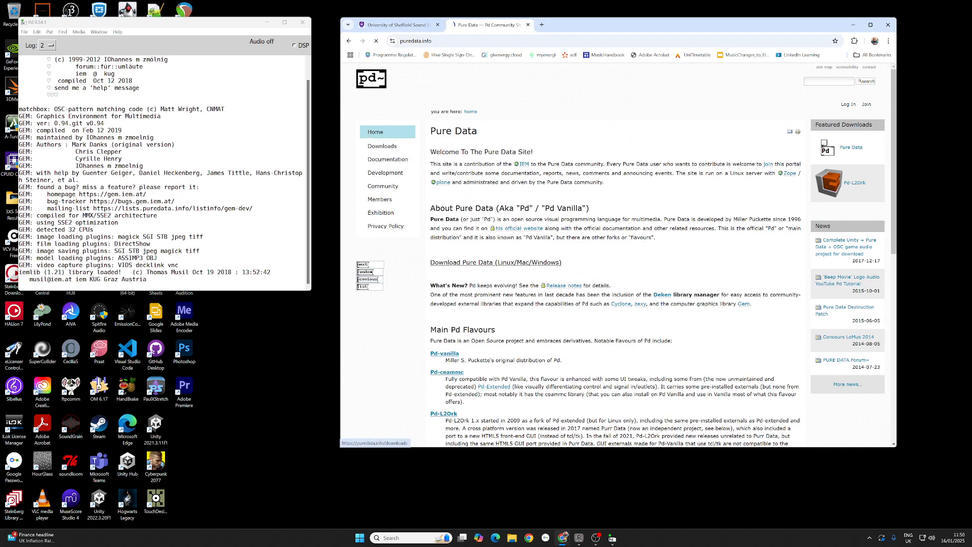
scroll(525, 315, "down", 2)
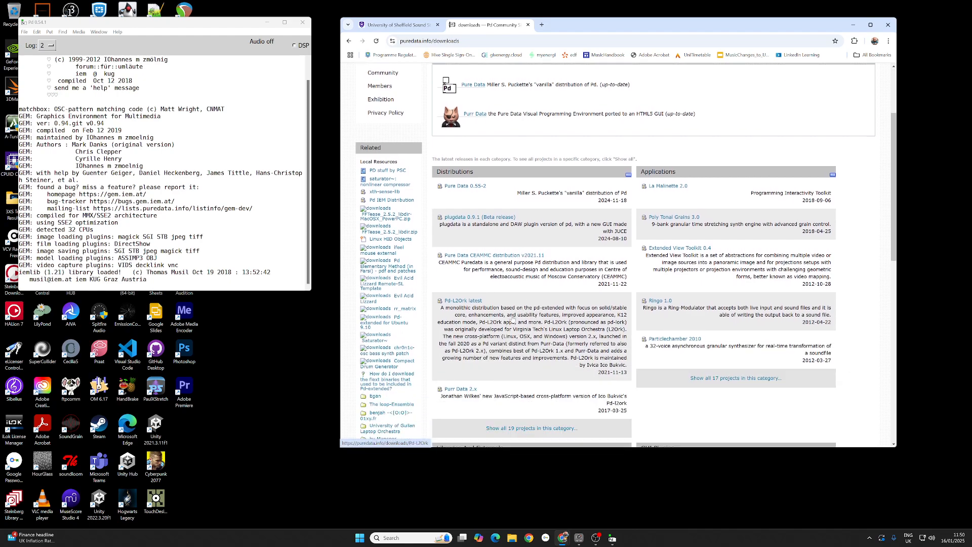
scroll(504, 315, "up", 2)
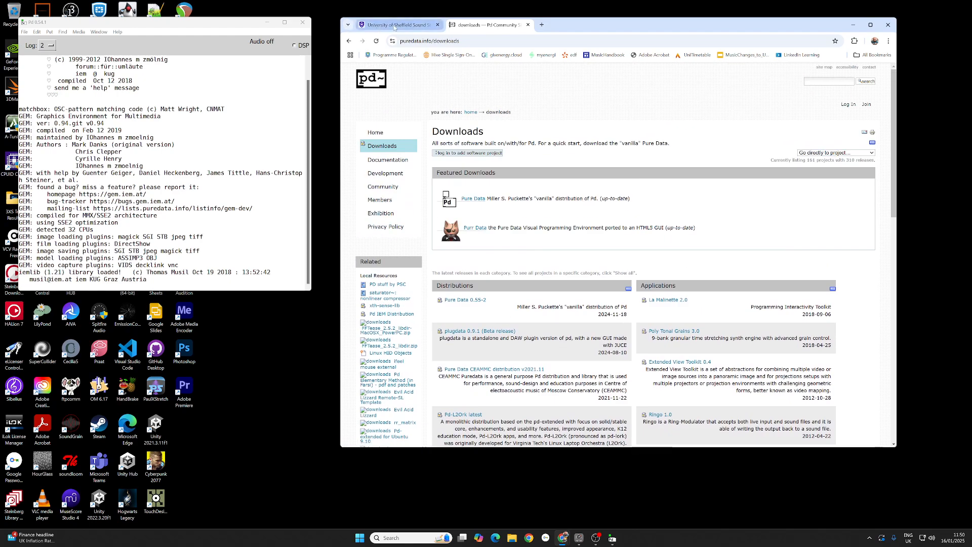
Return to the Sheffield Sound Studios site and follow its Equipment page's software list to the USSS Tools page.
left_click(399, 25)
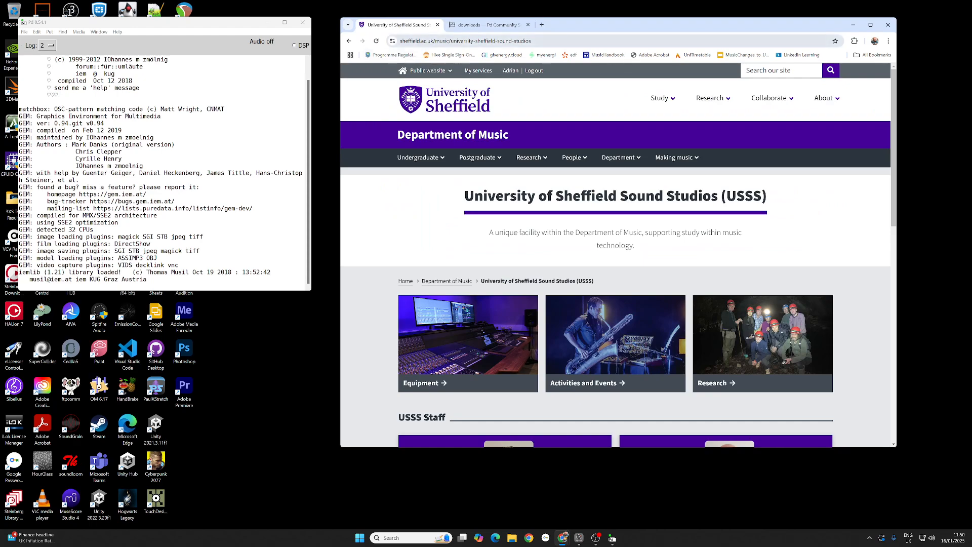
scroll(588, 310, "down", 3)
scroll(588, 309, "up", 2)
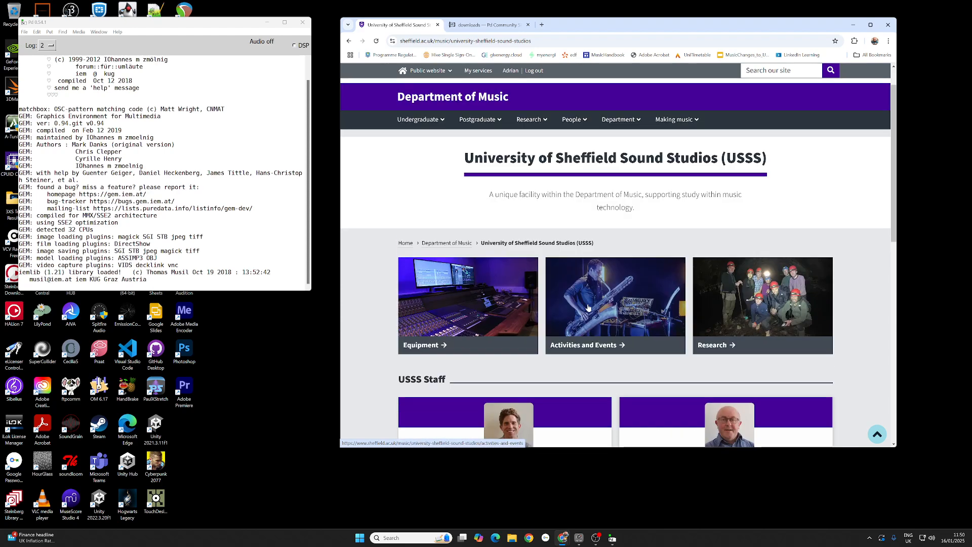
left_click(445, 320)
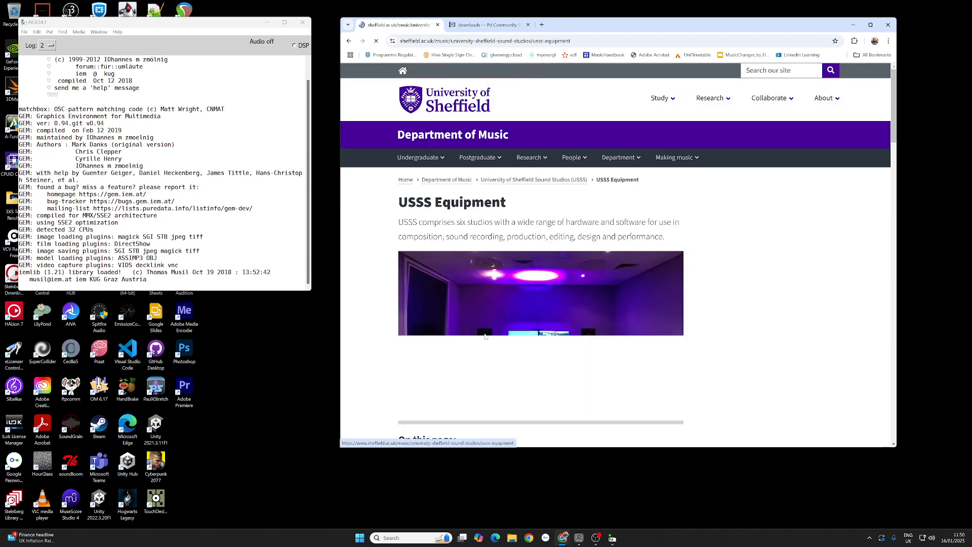
scroll(503, 324, "down", 3)
scroll(512, 327, "down", 15)
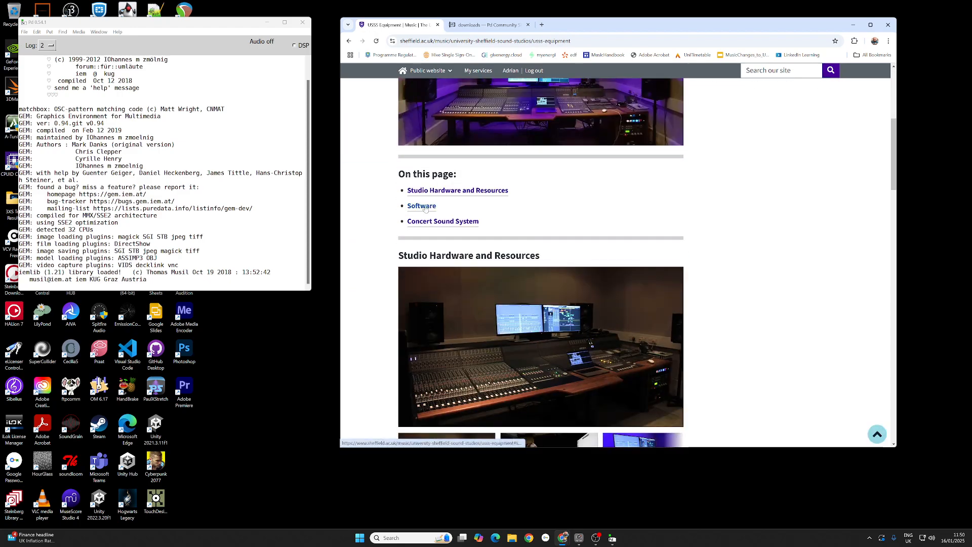
scroll(512, 326, "down", 2)
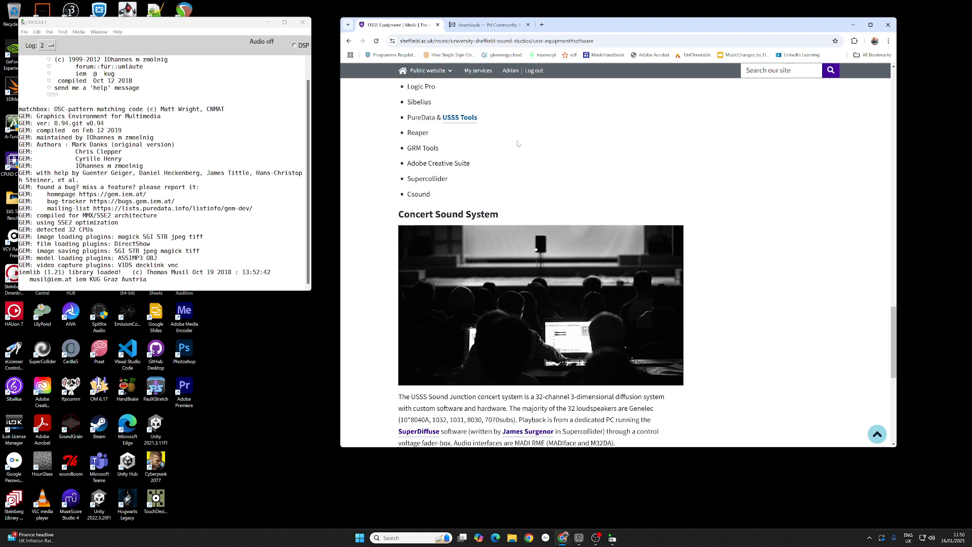
left_click(460, 120)
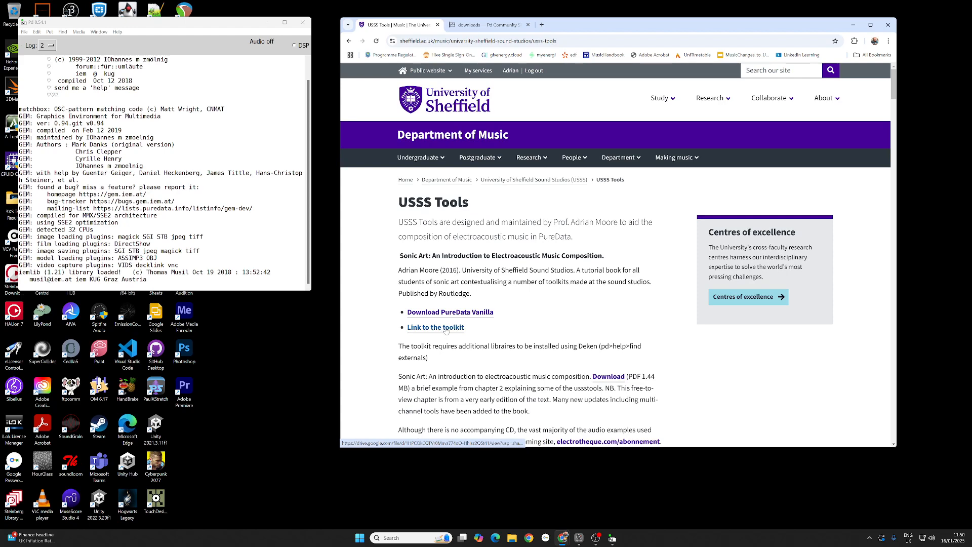
View the linked USSSTOOLSKIT.zip toolkit file and return to the USSS Tools page.
left_click(445, 328)
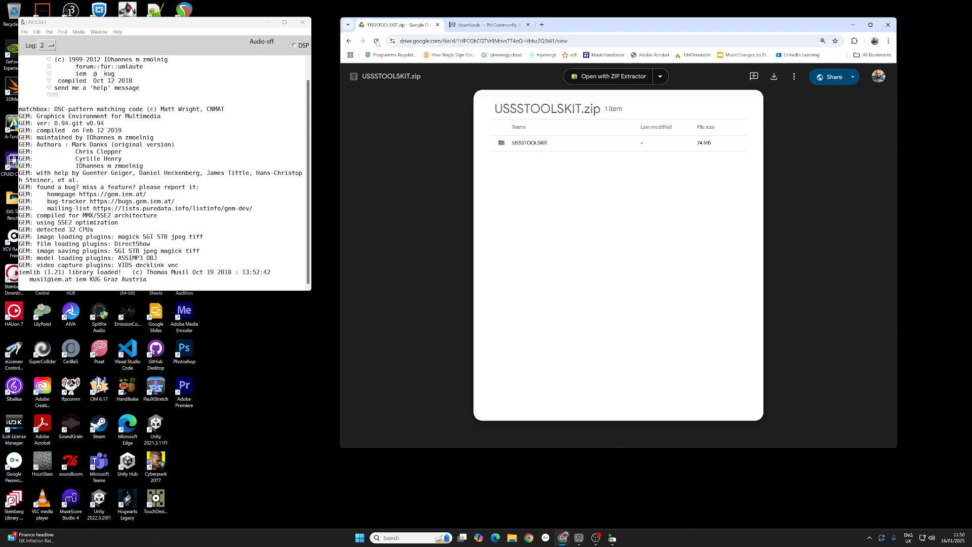
left_click(349, 41)
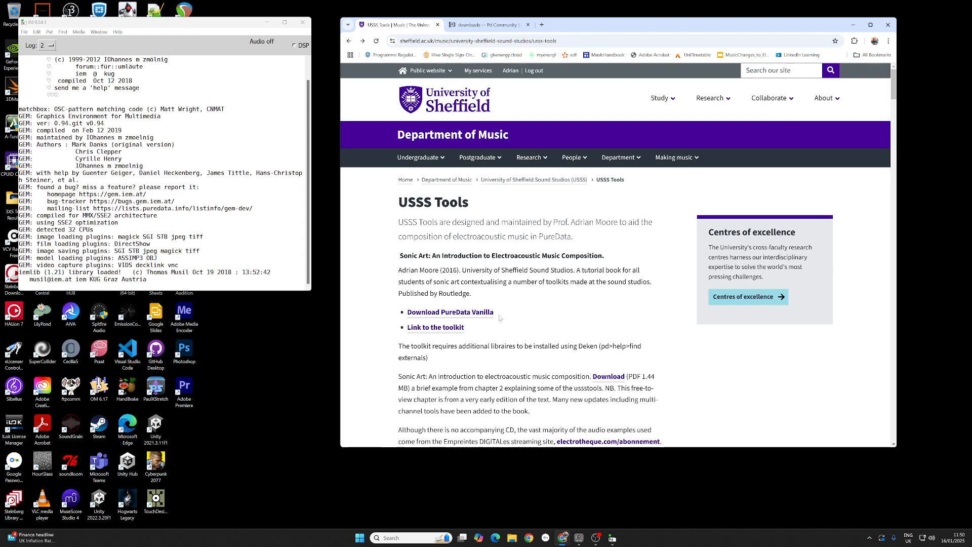
Review the externals required for the USSS tools and the Pure Data Vanilla setup instructions for Windows.
scroll(503, 317, "down", 4)
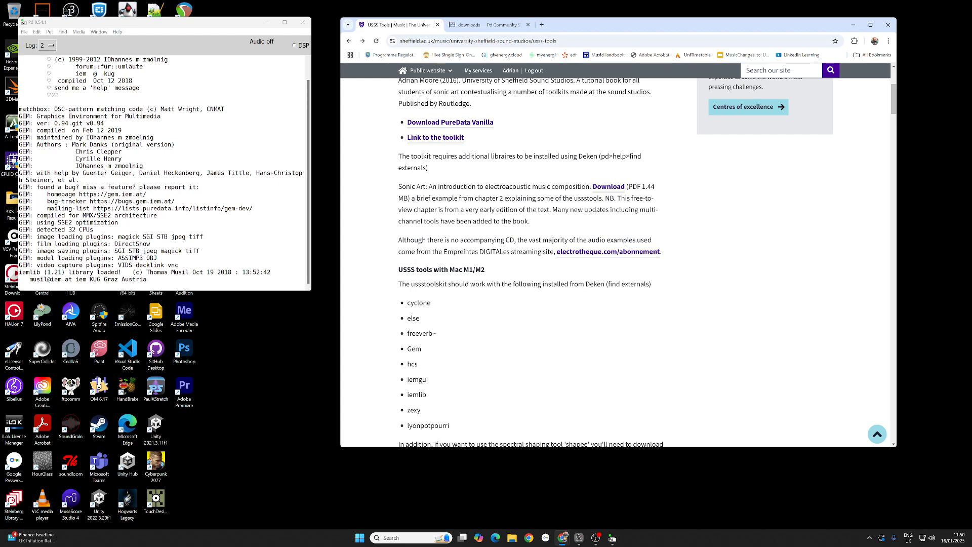
scroll(454, 322, "down", 3)
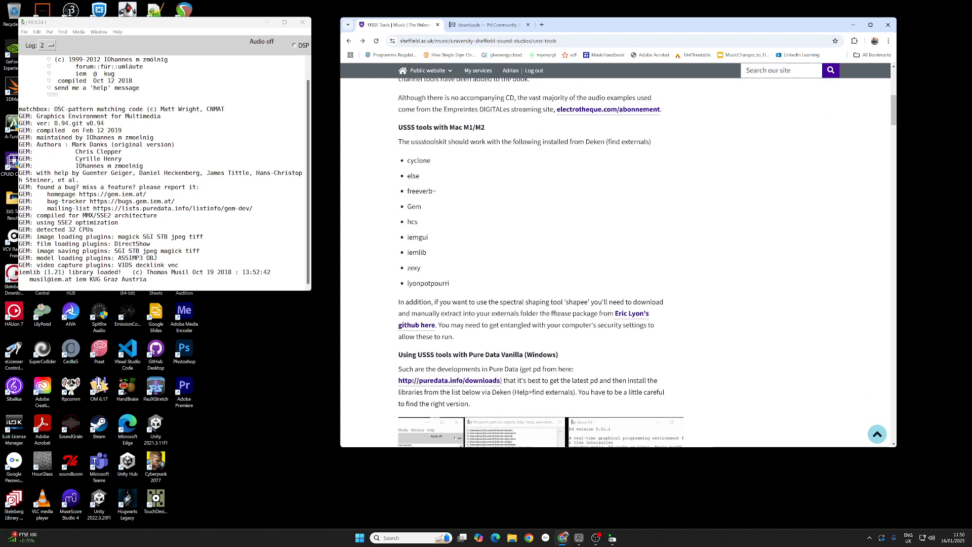
scroll(478, 223, "up", 1)
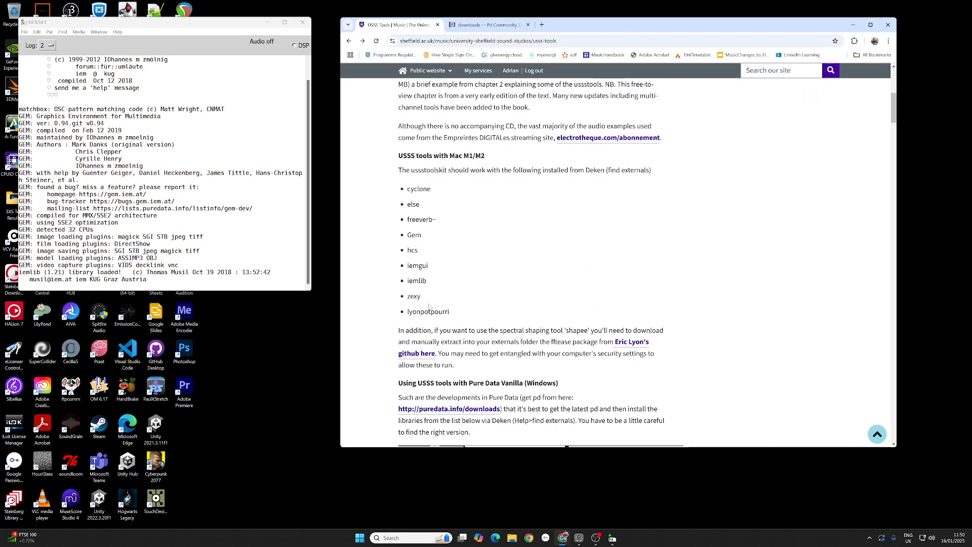
scroll(428, 306, "down", 5)
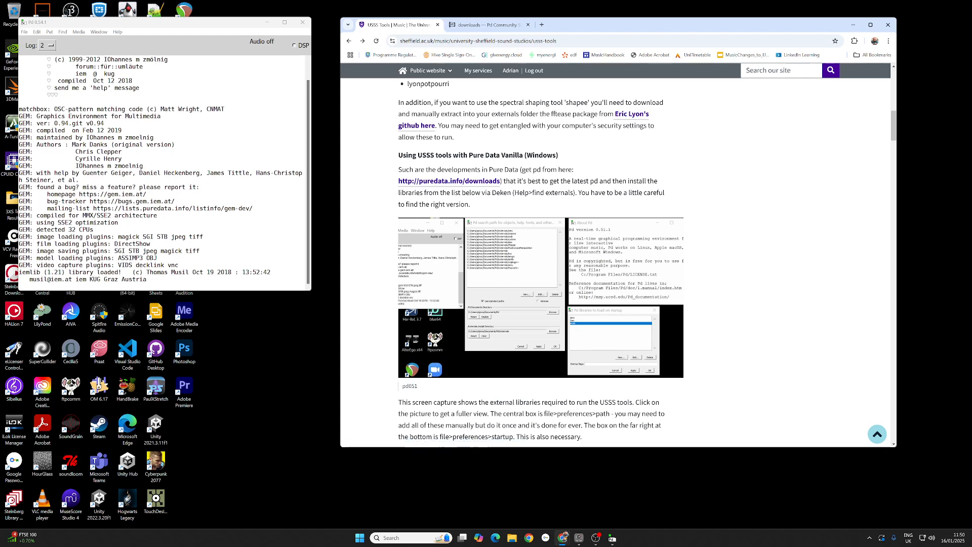
left_click(175, 144)
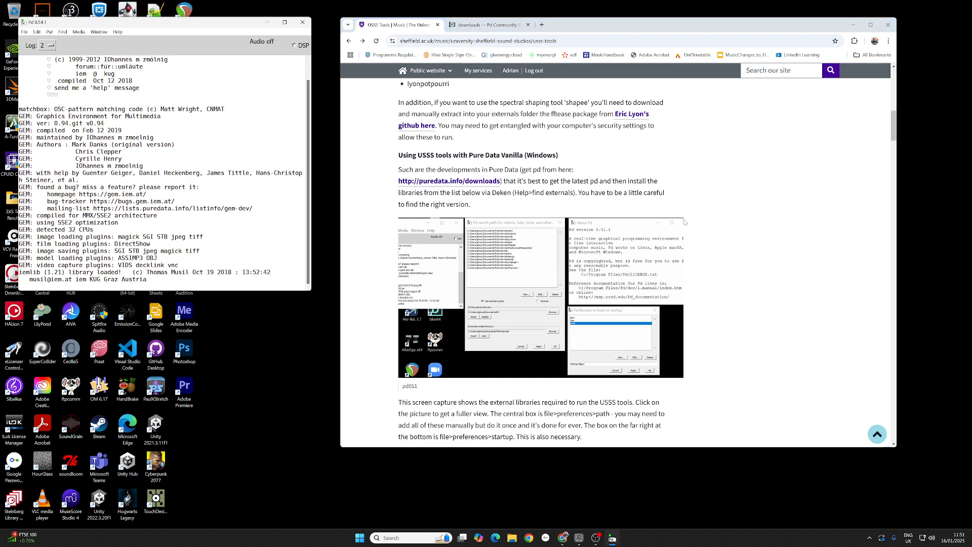
scroll(684, 222, "up", 5)
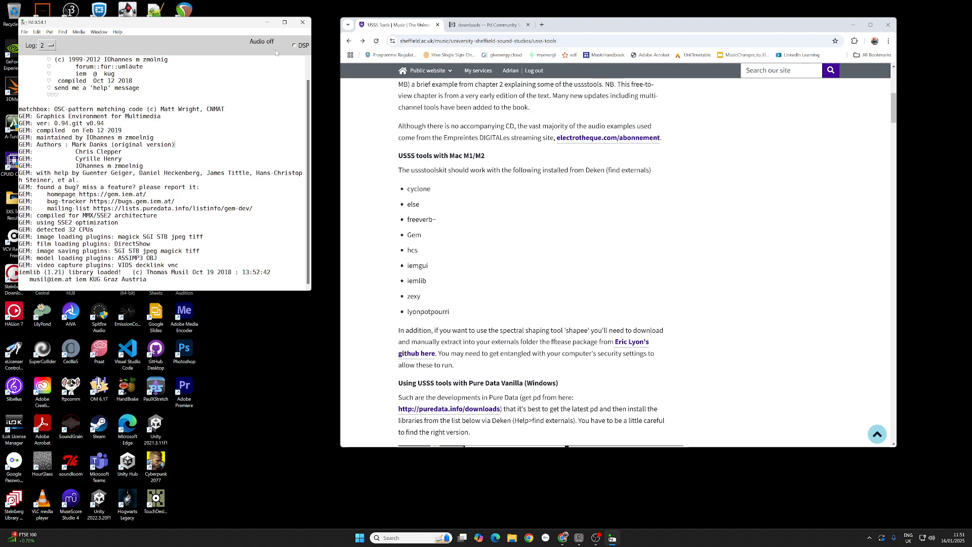
Open Pure Data's Deken window for finding externals, enlarge it and place it clear of the web page's library list.
left_click(118, 33)
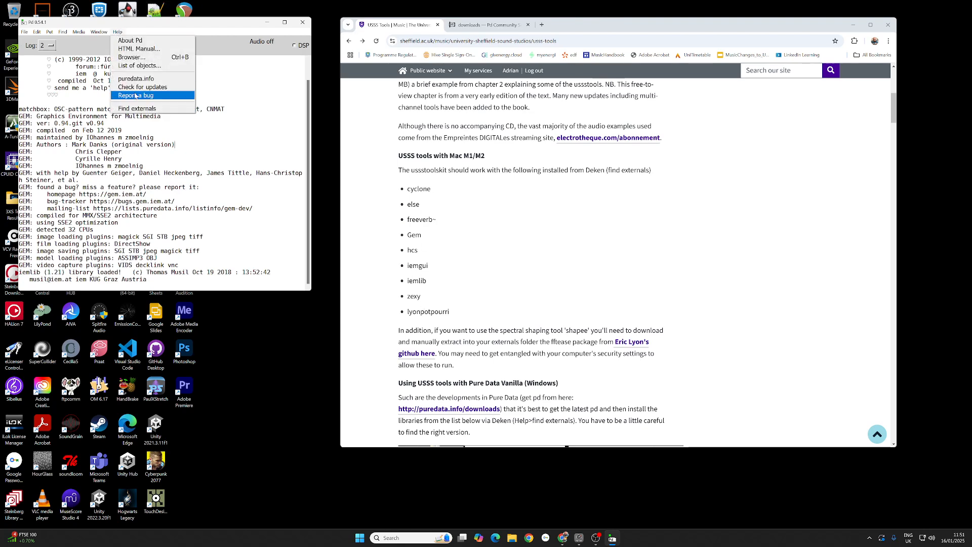
left_click(137, 109)
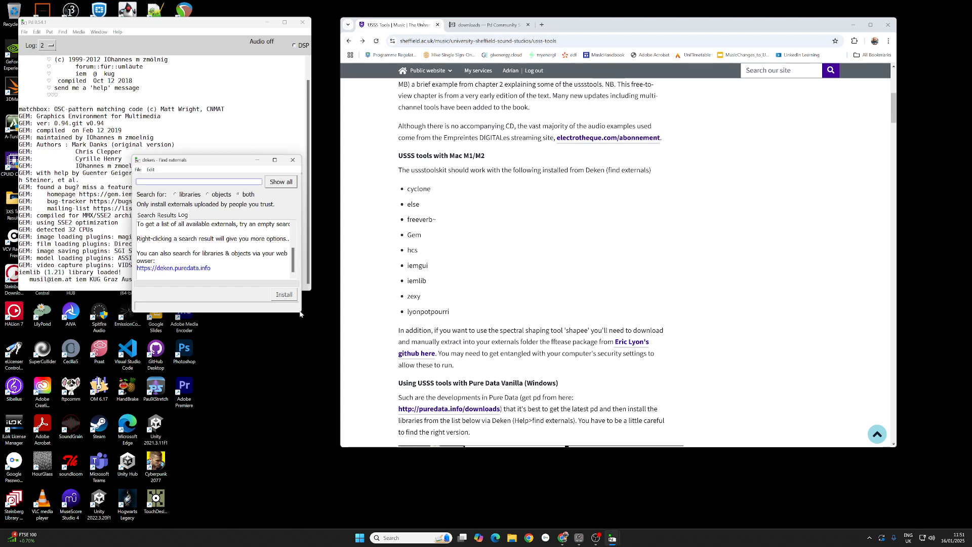
left_click_drag(302, 313, 508, 426)
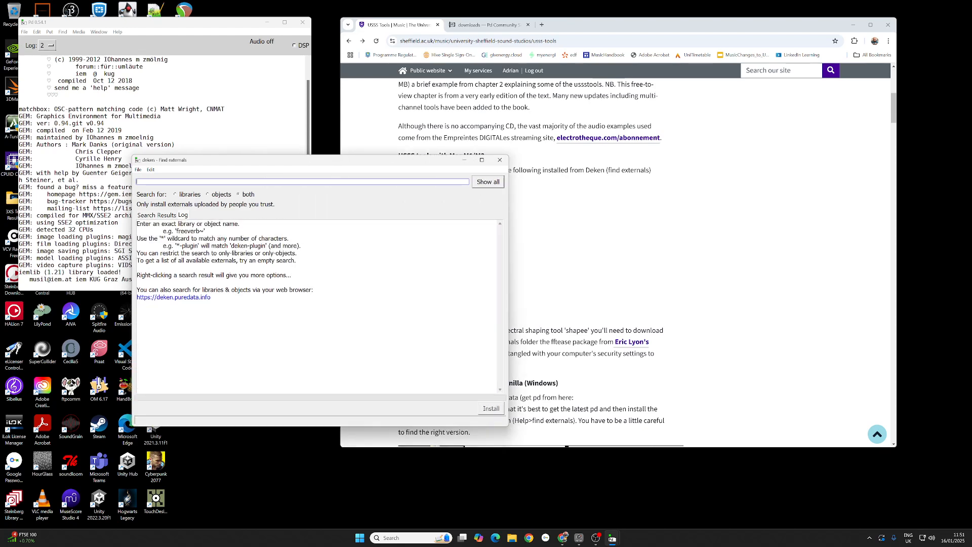
left_click_drag(326, 158, 210, 175)
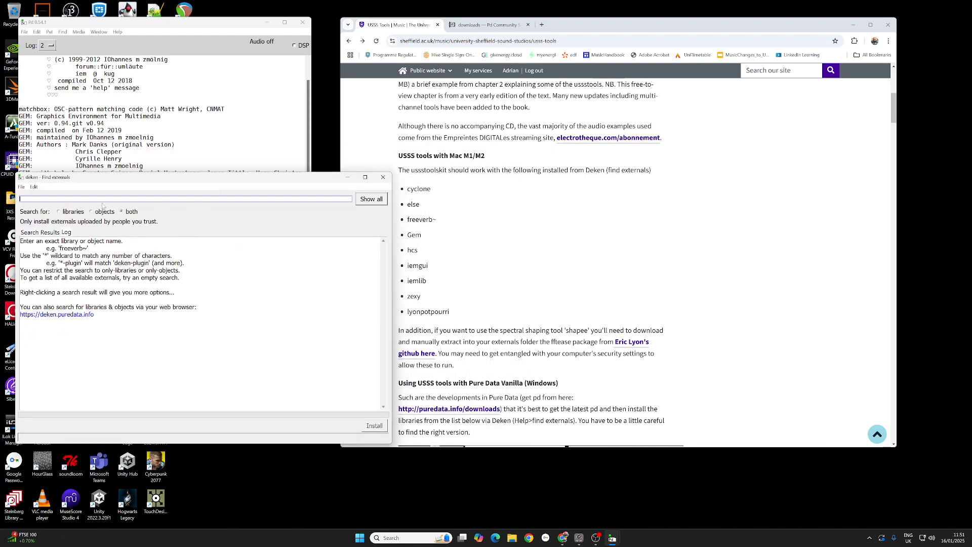
Search Deken for cyclone, then expand and select the cyclone library in the results.
type("cyclone")
left_click(366, 198)
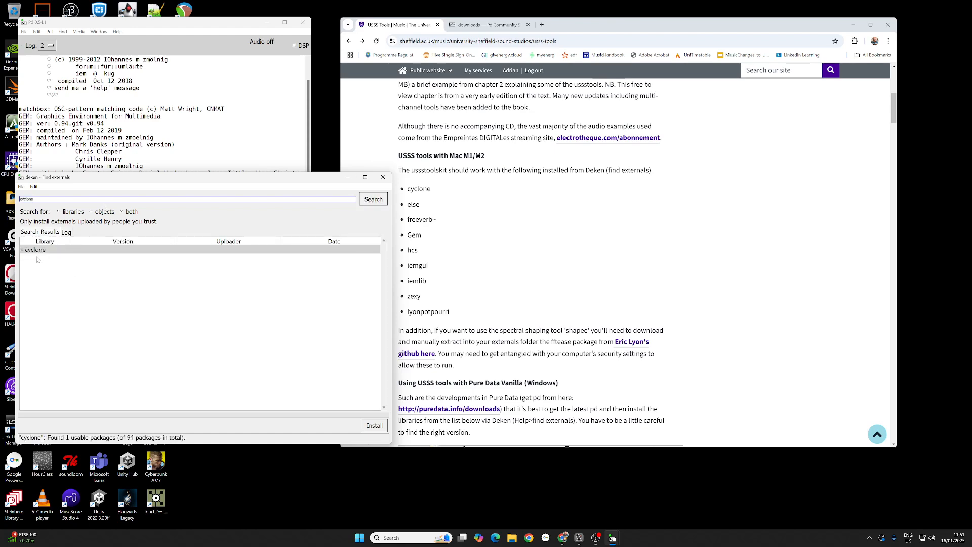
left_click(25, 250)
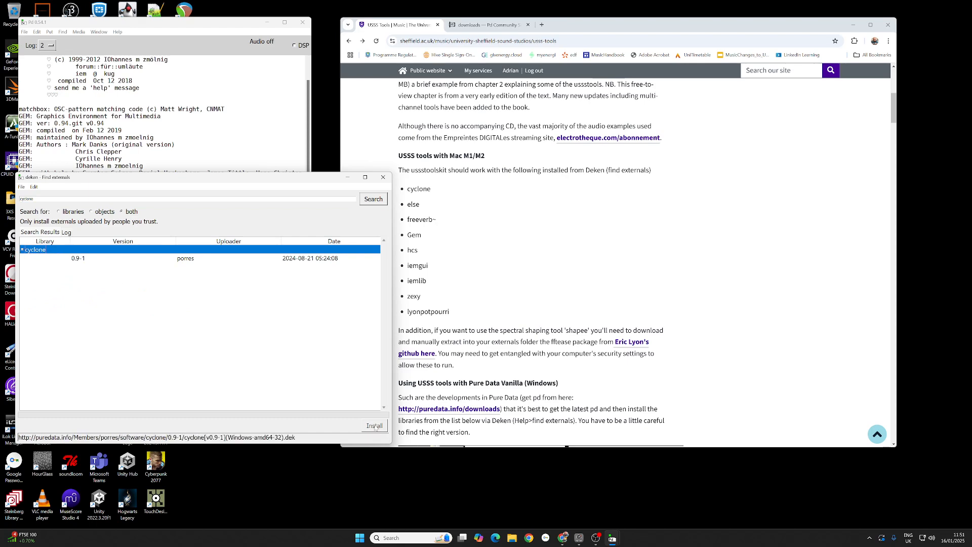
Open Pure Data's preferences, examine the search paths and externals install directory, and close them without changes.
left_click(70, 28)
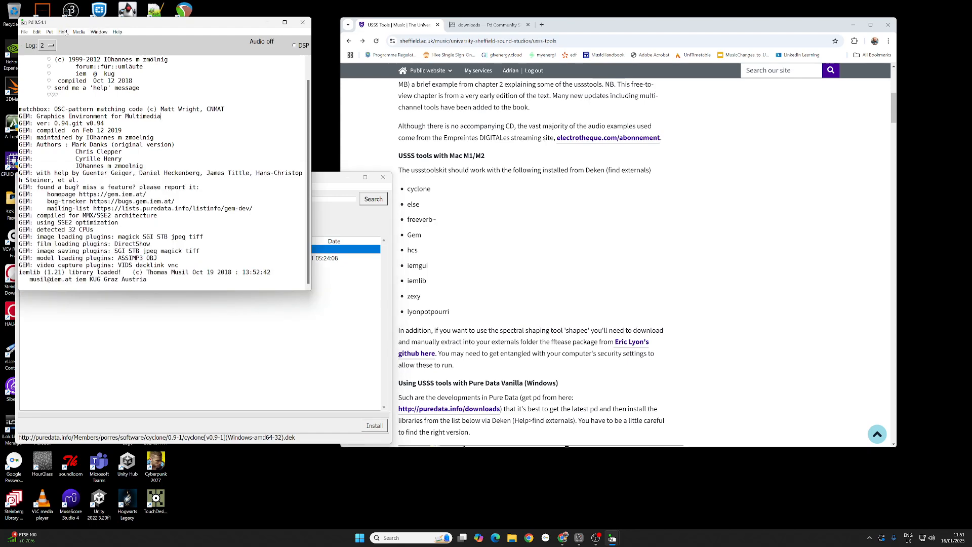
left_click(79, 31)
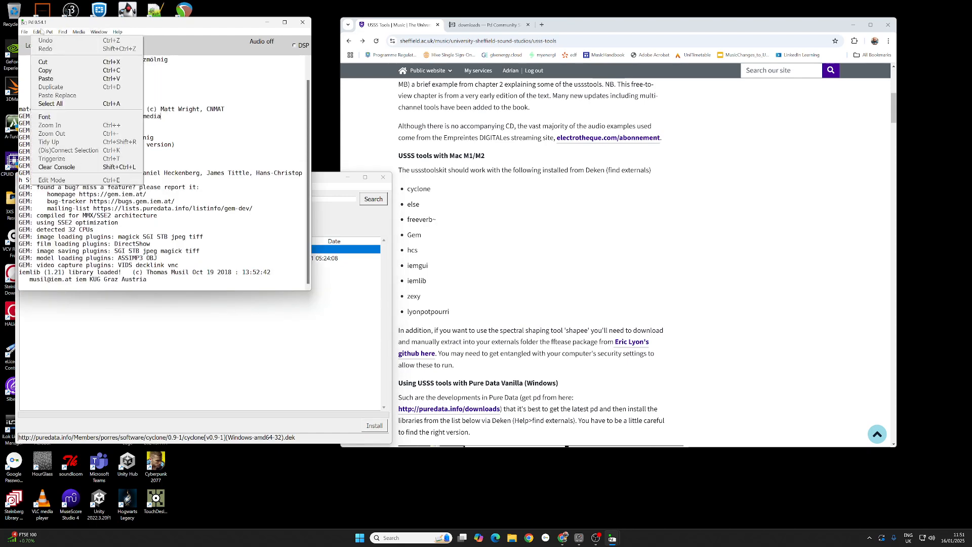
mouse_move(24, 32)
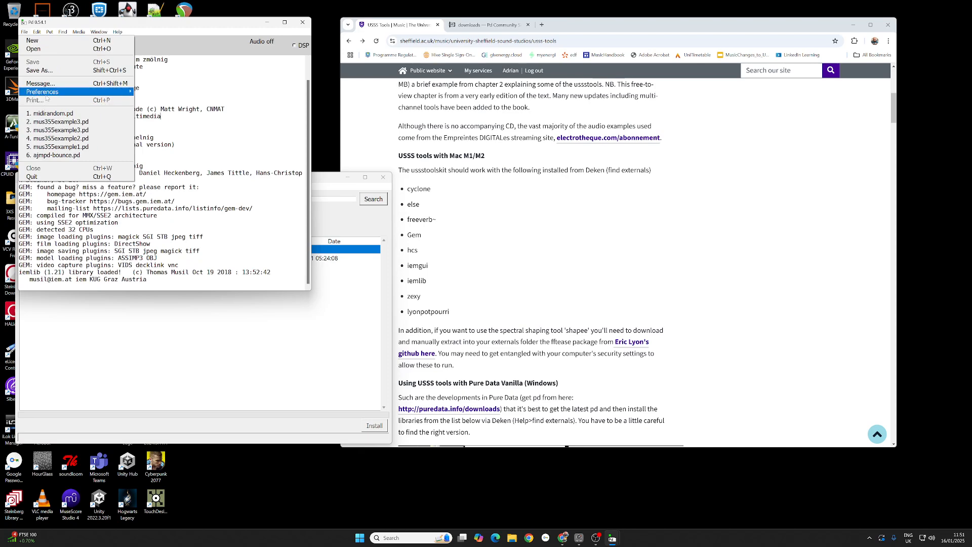
mouse_move(46, 95)
left_click(162, 92)
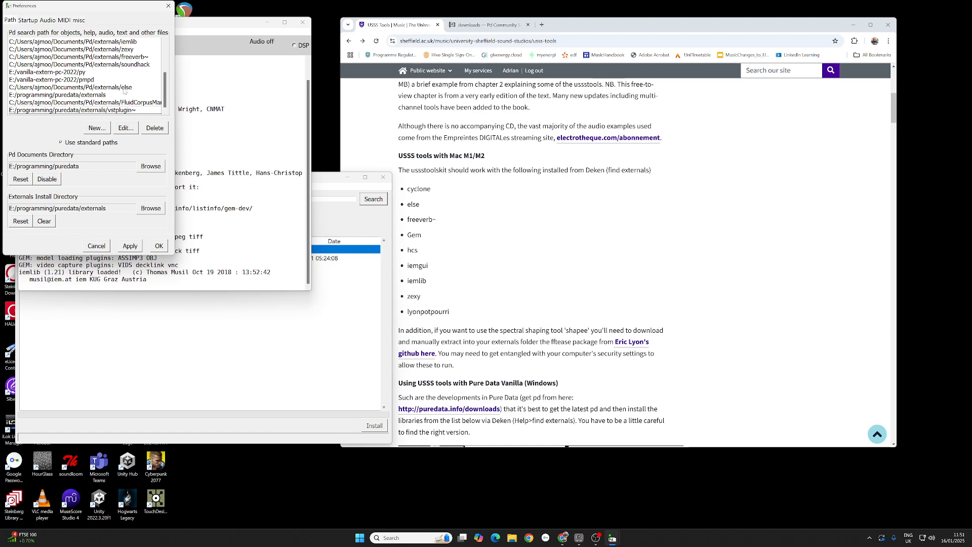
scroll(113, 87, "up", 2)
scroll(108, 94, "down", 2)
left_click(89, 246)
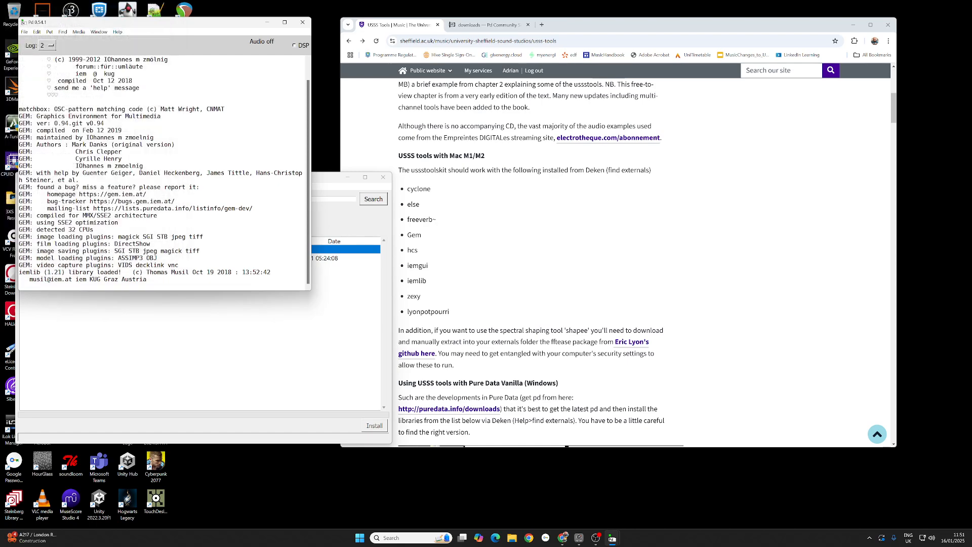
Check the selected cyclone package again, then recheck the path preferences and cancel out of them.
left_click(183, 332)
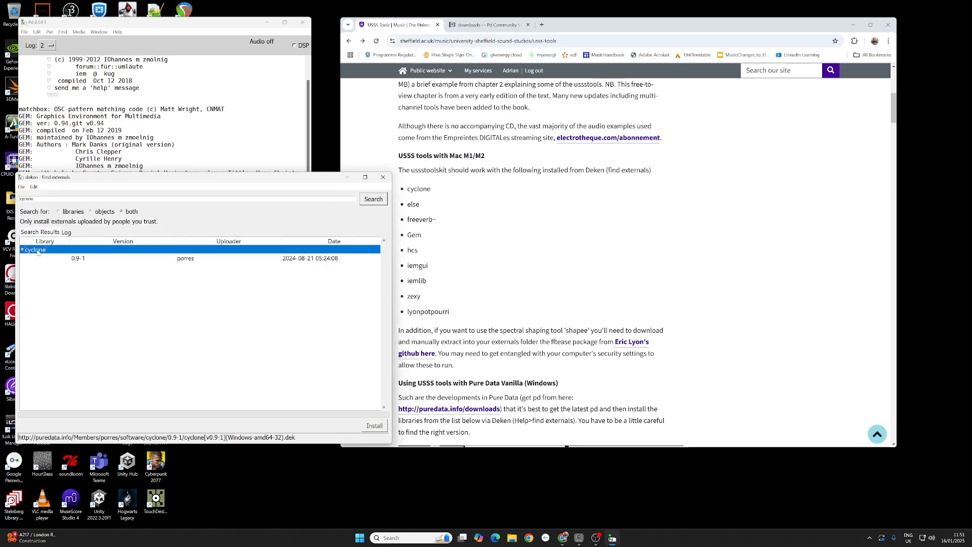
left_click(25, 31)
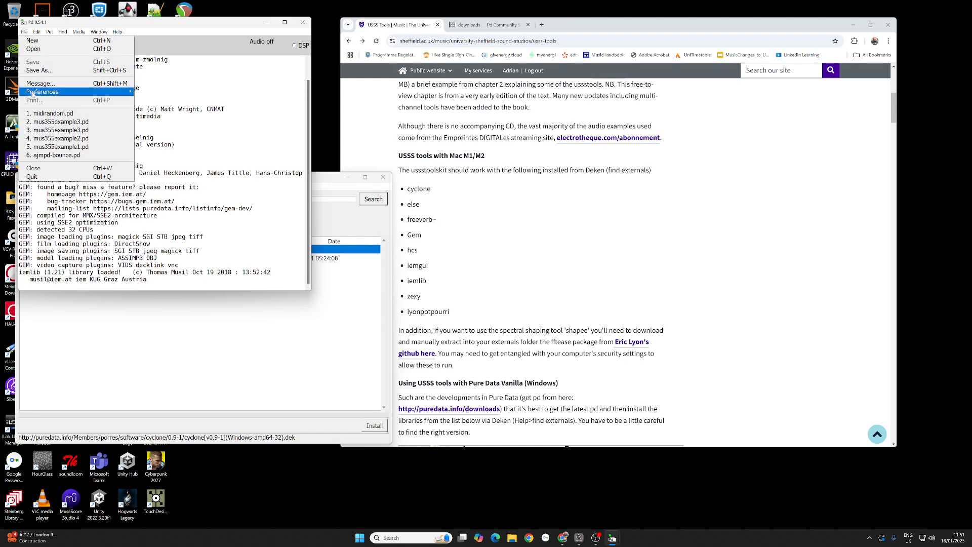
mouse_move(101, 91)
left_click(146, 92)
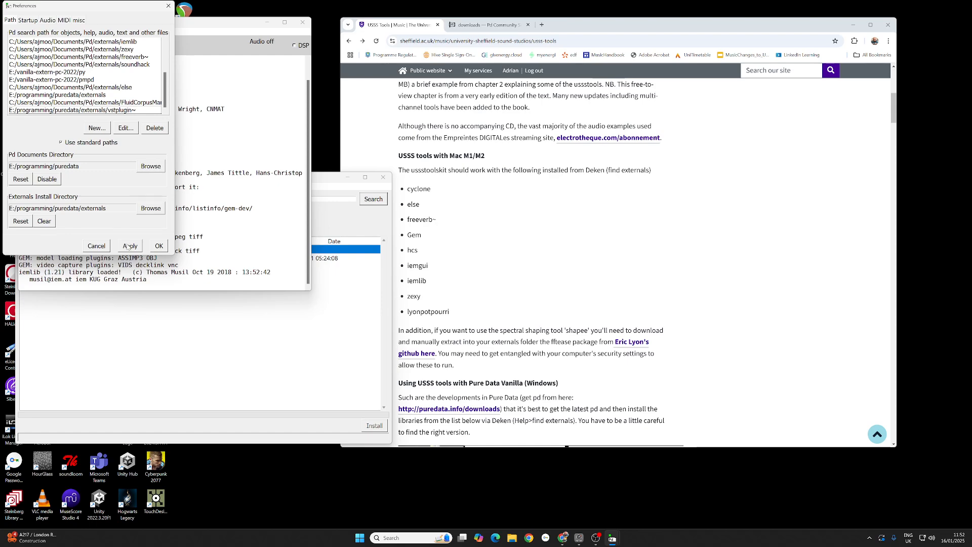
left_click(98, 247)
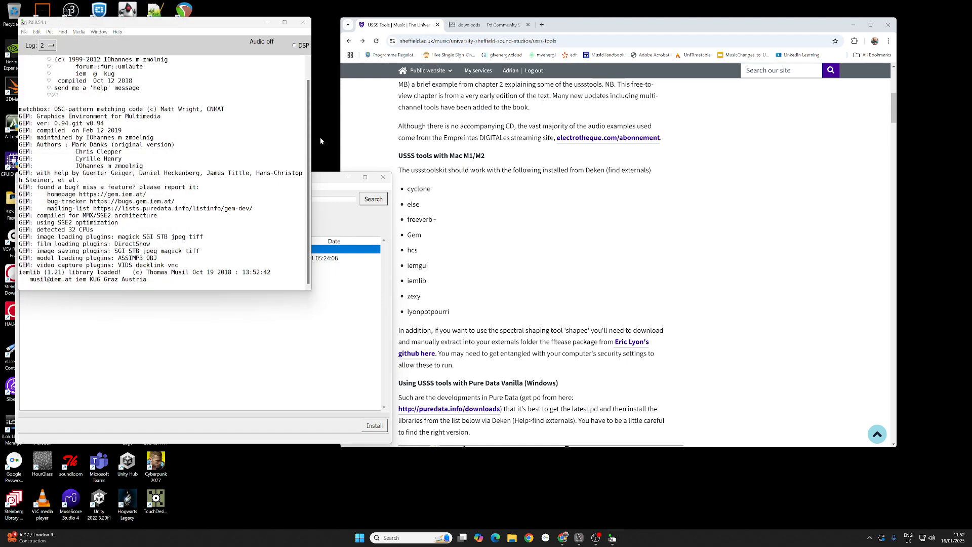
Browse to the programming/puredata/externals folder on the M.2 Storage 2 (E:) drive in File Explorer, check its contents and close the window.
key("super+e")
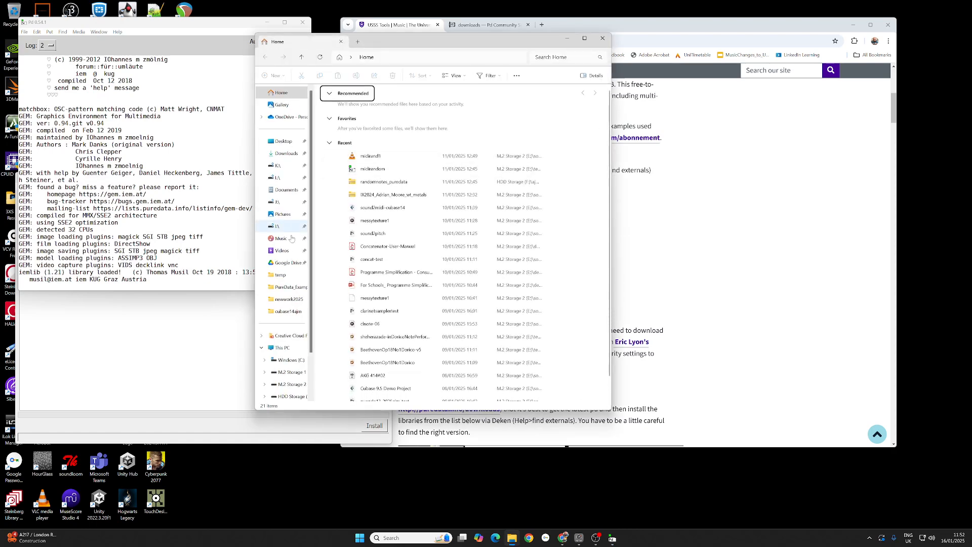
left_click(290, 385)
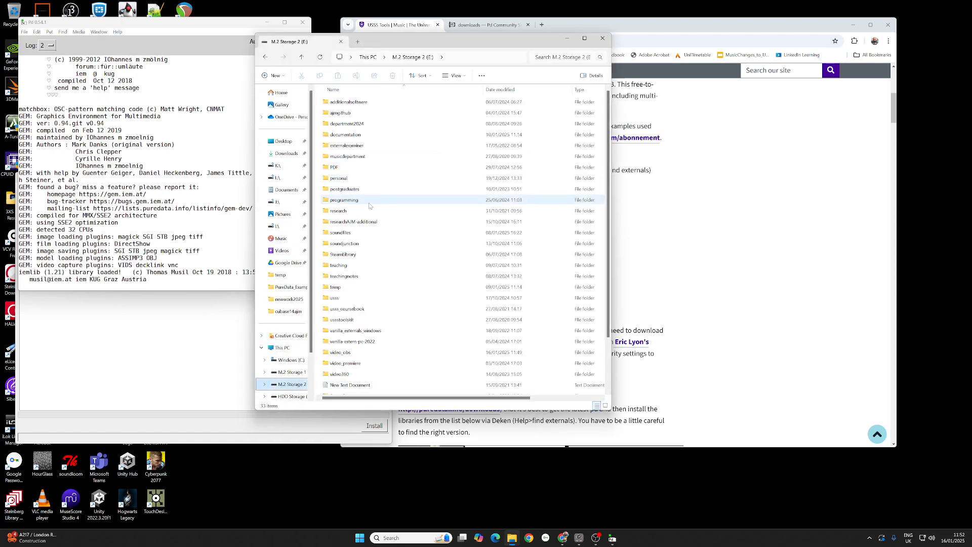
double_click(346, 200)
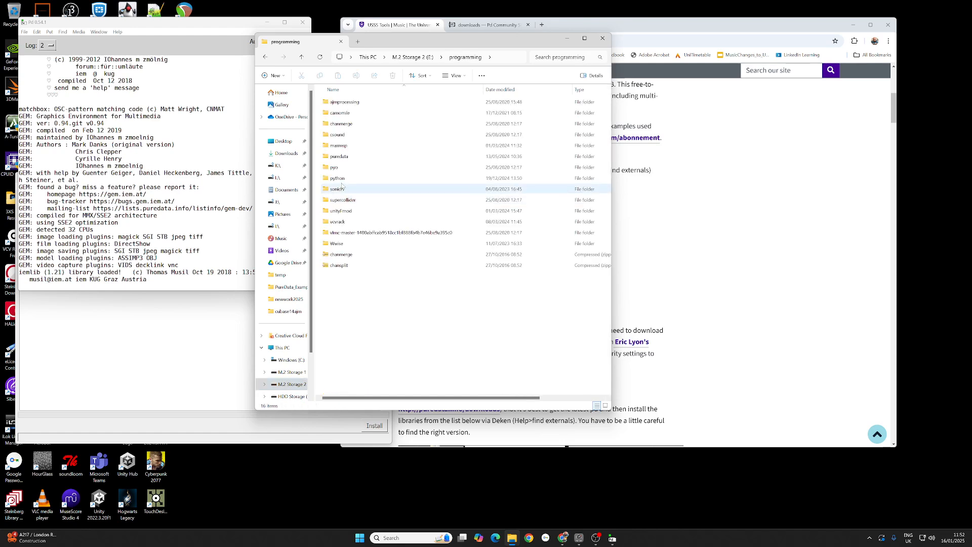
double_click(339, 157)
double_click(335, 112)
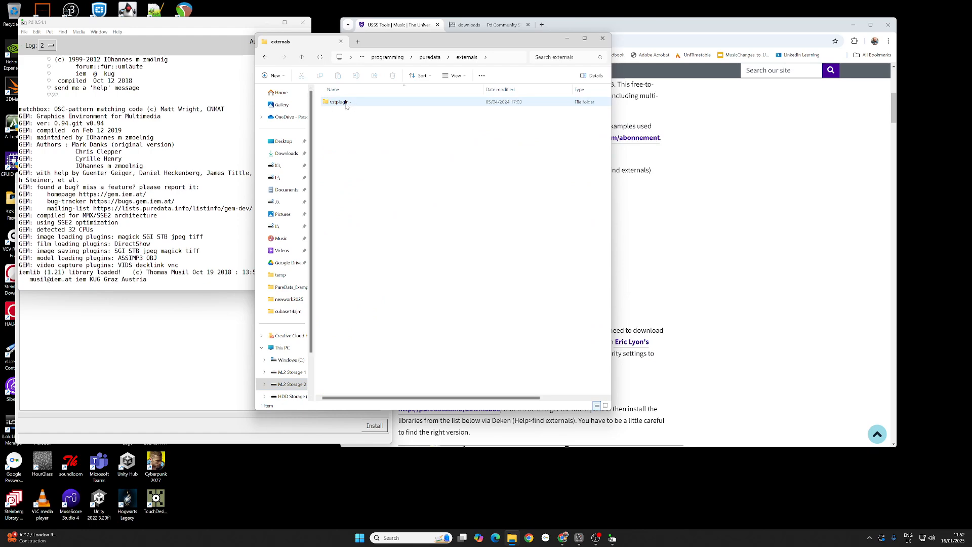
left_click(602, 38)
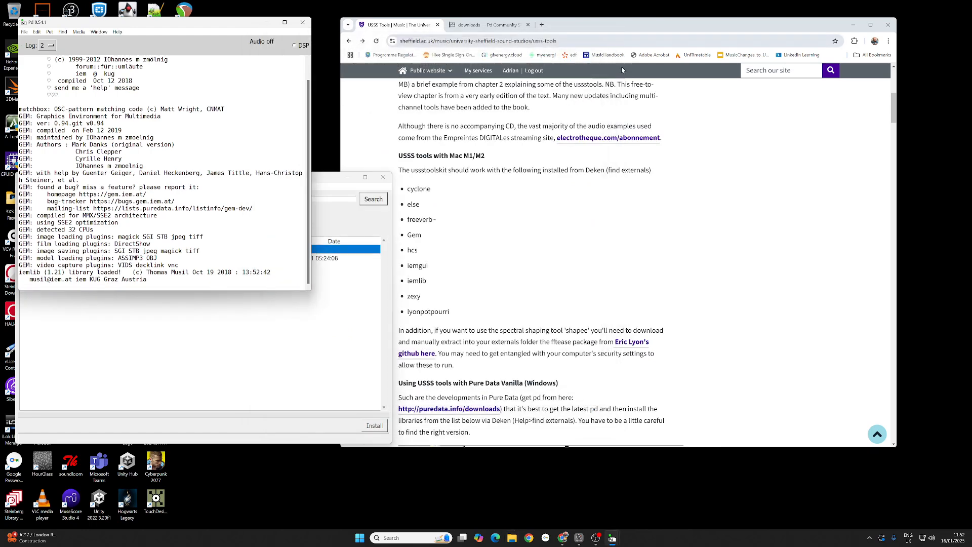
Search Deken for vstplugin~ from the web page's Windows library list, select the found package, and close Deken without installing it.
left_click(275, 351)
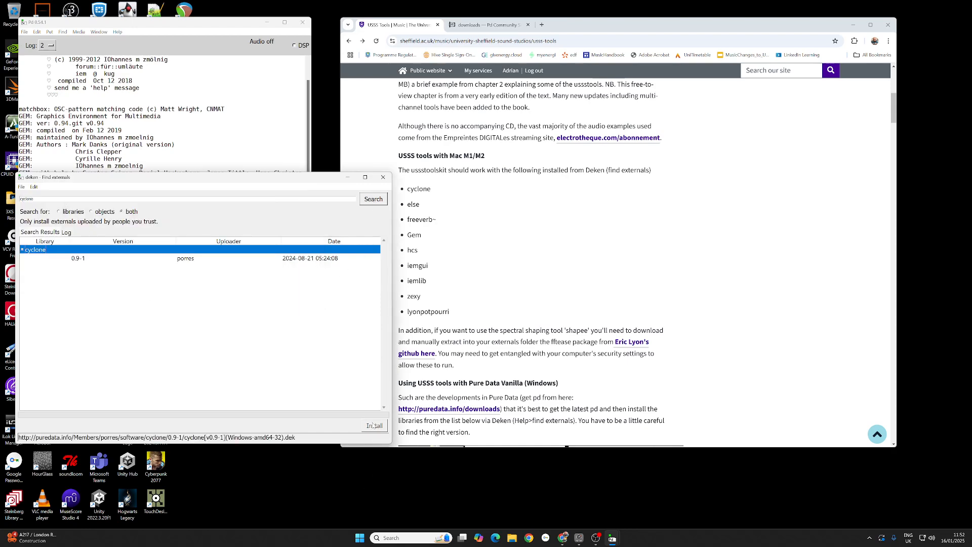
scroll(544, 328, "down", 6)
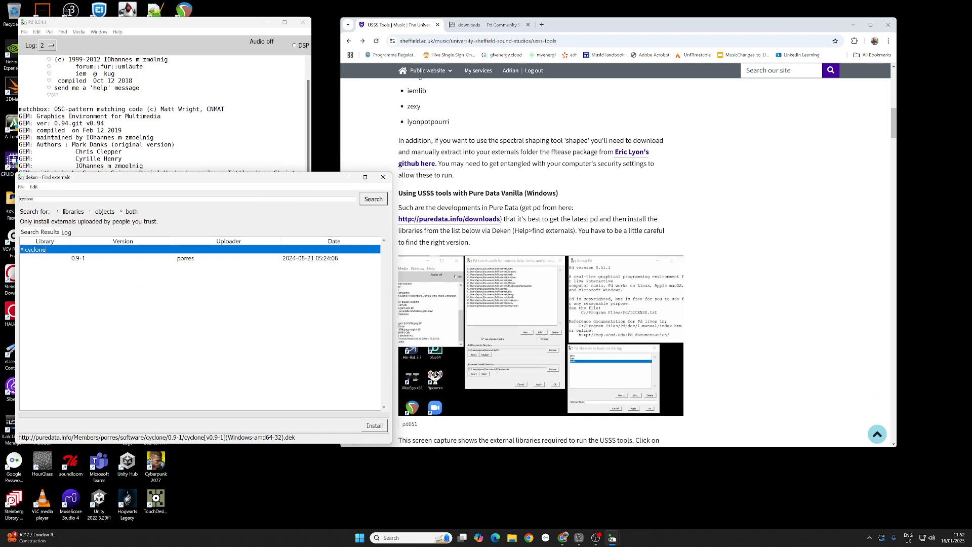
scroll(537, 335, "down", 1)
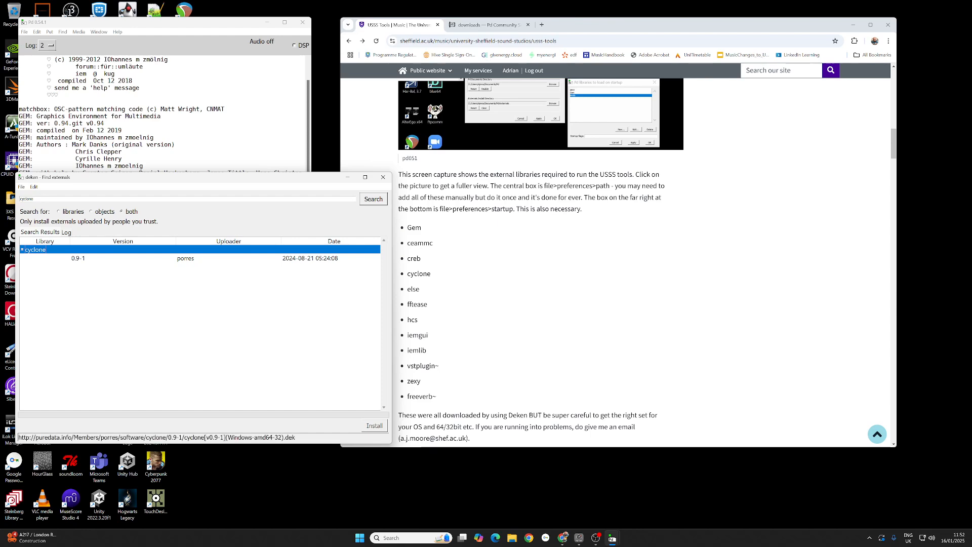
double_click(26, 198)
type("vs")
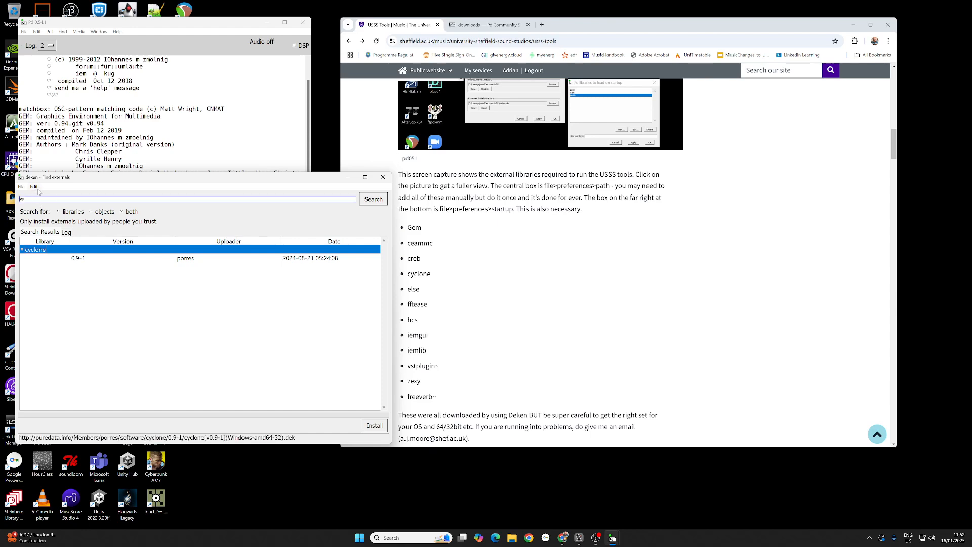
type("tplugin~")
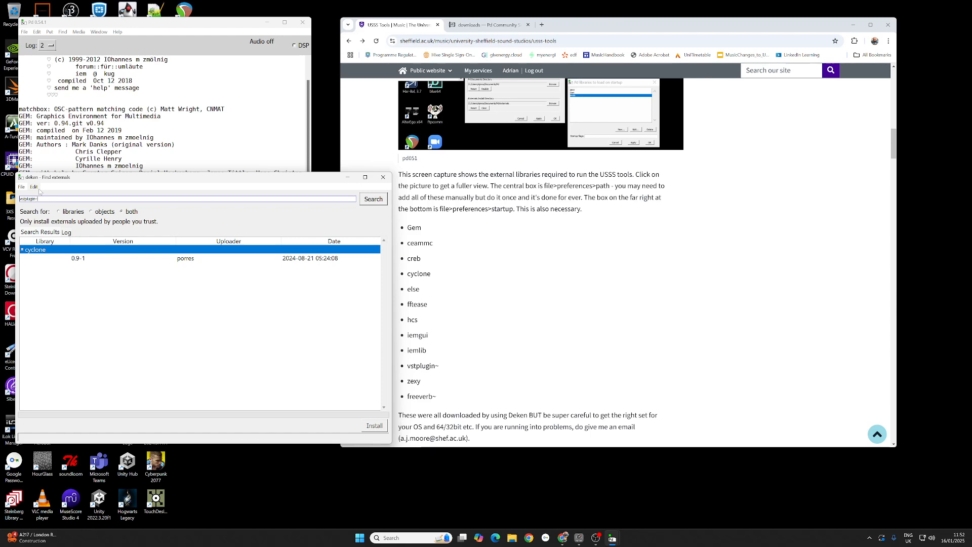
key("Return")
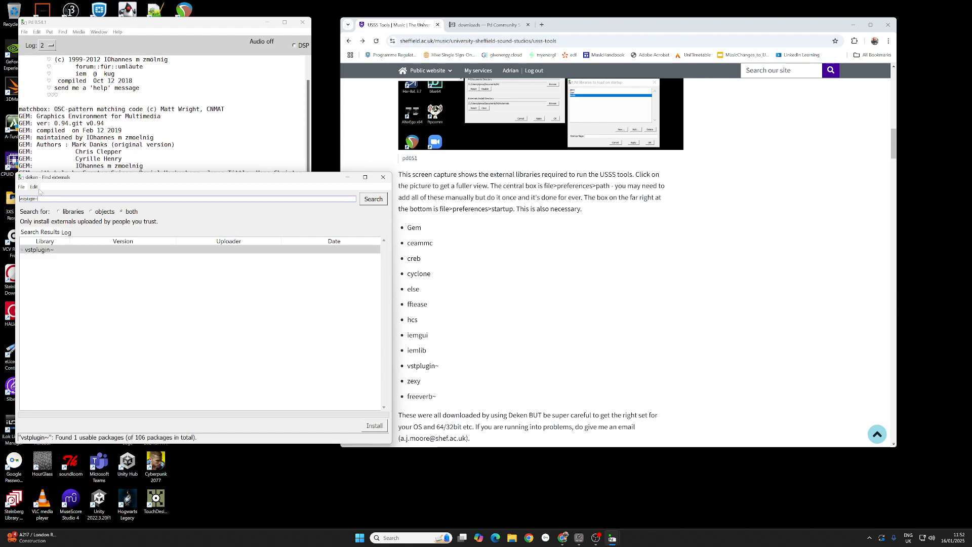
left_click(39, 249)
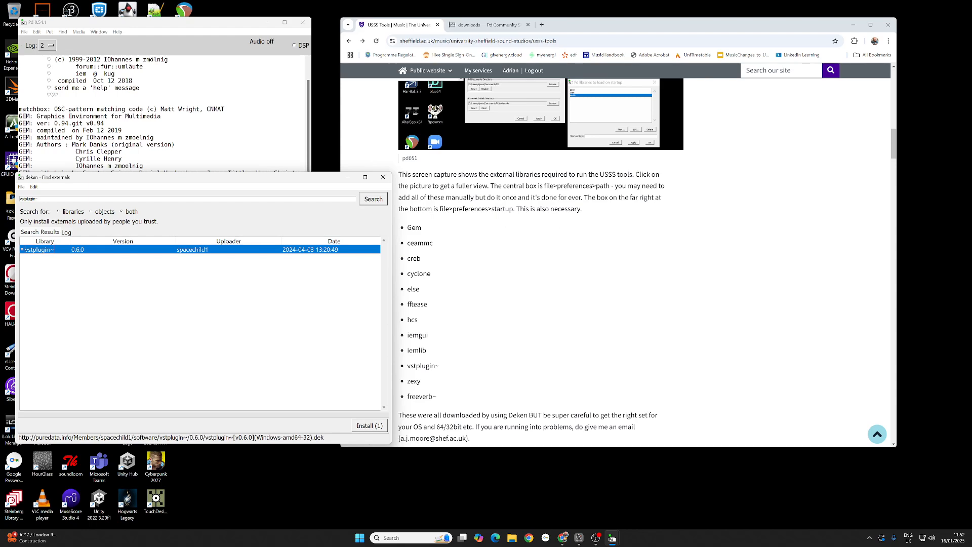
left_click(383, 178)
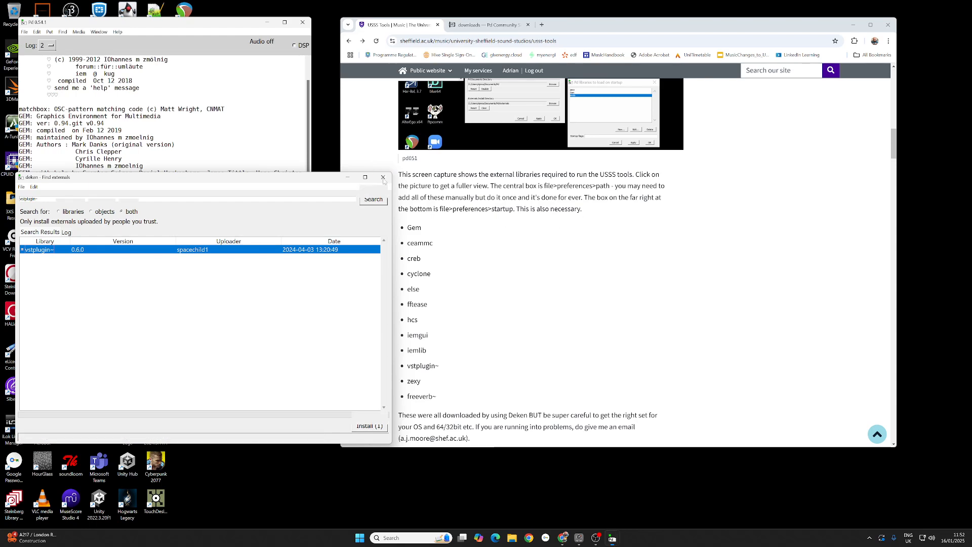
Open the USSS page's pd051 screen capture full size and compare it with Pure Data's path and startup preferences.
scroll(487, 314, "up", 3)
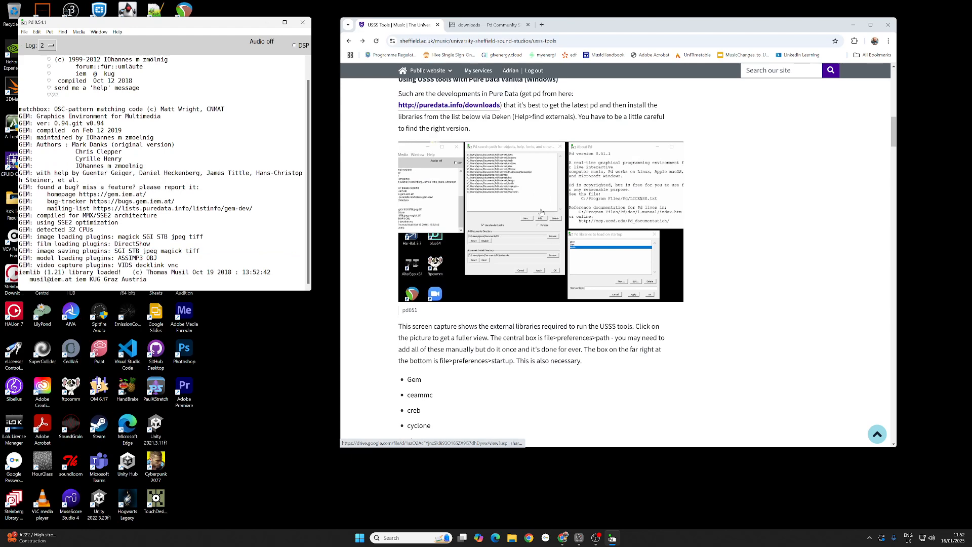
left_click(543, 213)
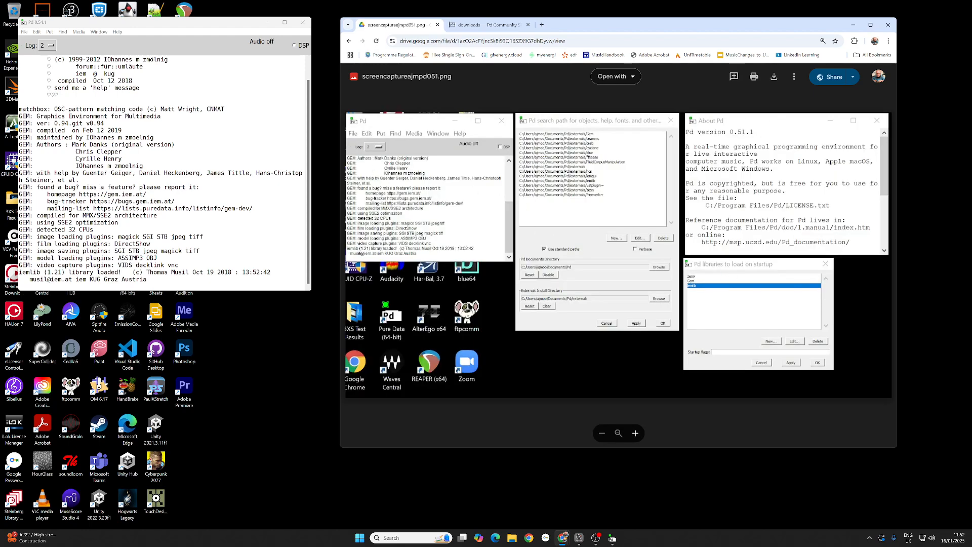
left_click(162, 23)
left_click(24, 32)
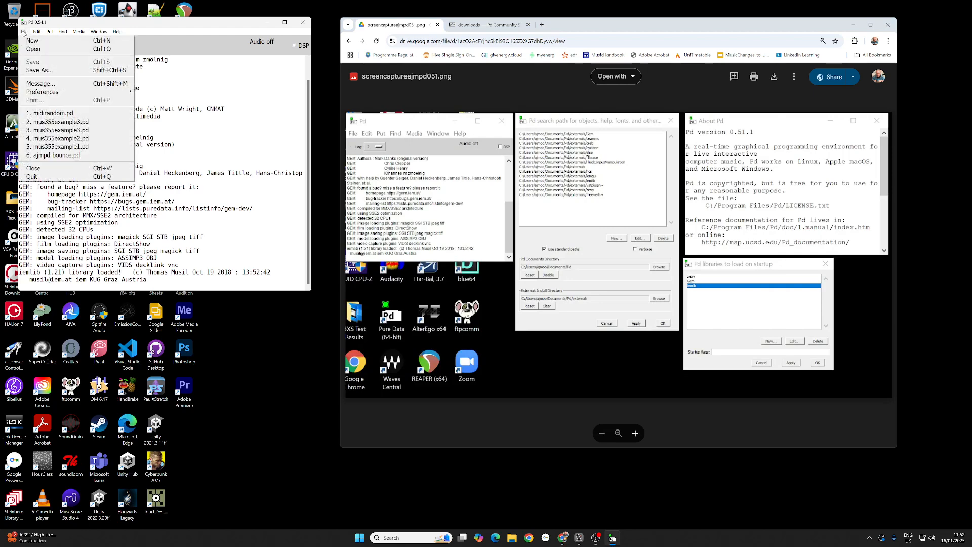
mouse_move(36, 93)
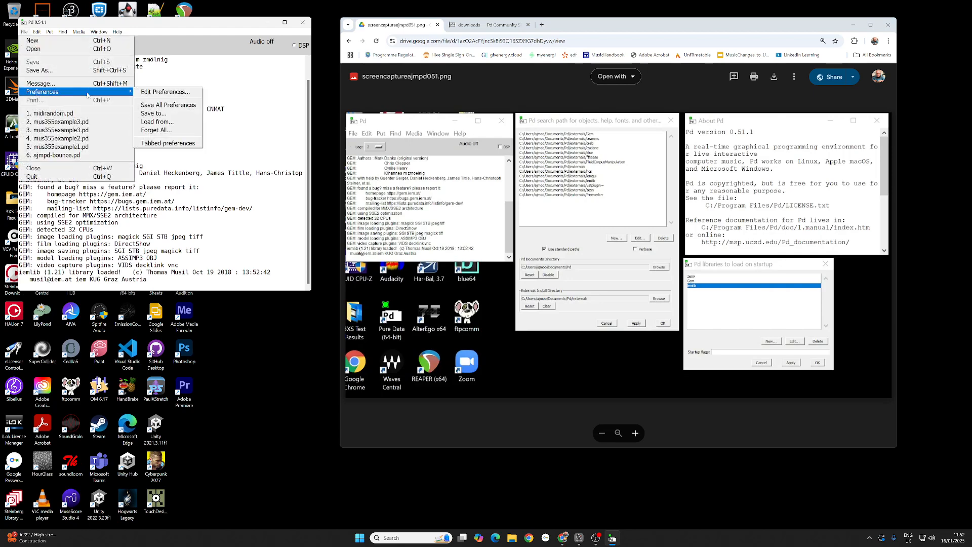
left_click(163, 92)
left_click_drag(59, 6, 157, 89)
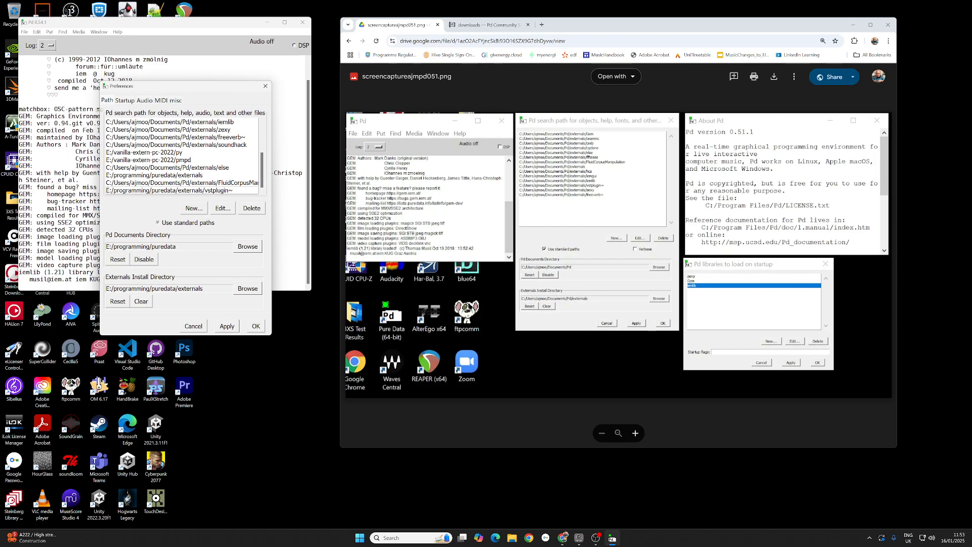
left_click(125, 101)
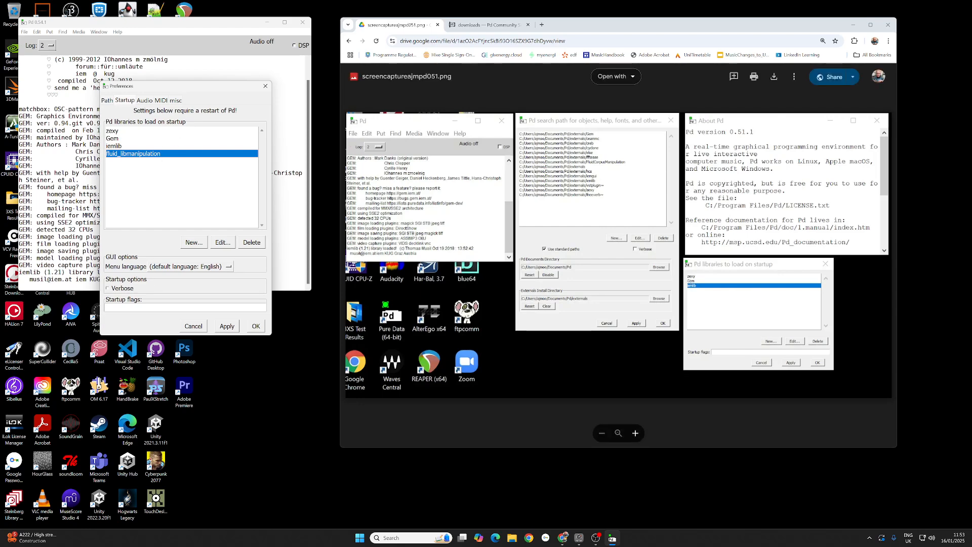
Add Gem as a new startup library, then delete that duplicate entry and accept the preferences.
left_click(192, 243)
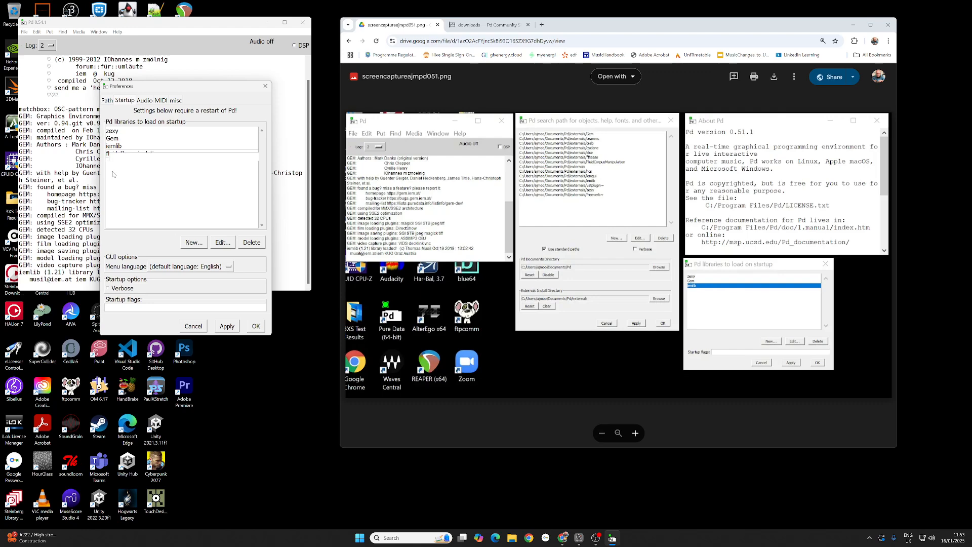
type("Gem")
key("Return")
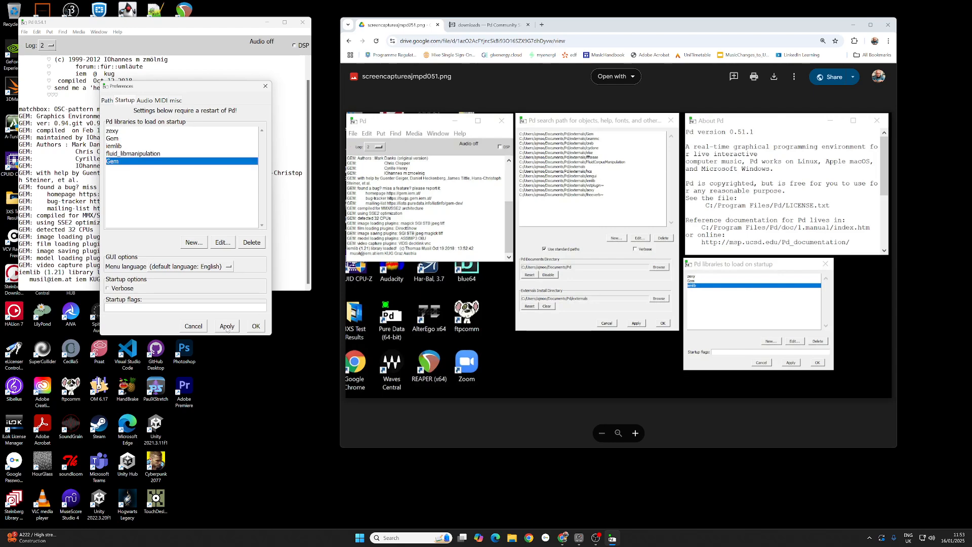
left_click(249, 243)
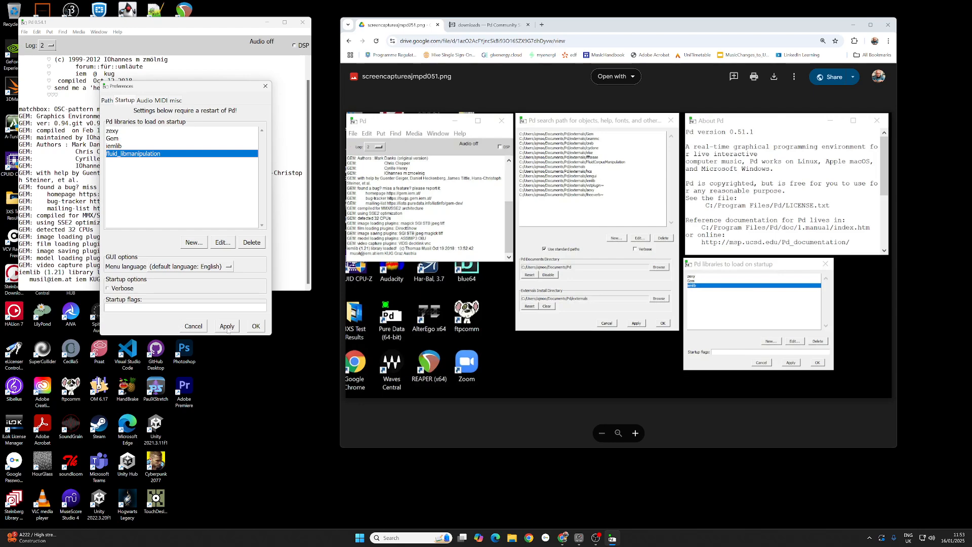
left_click(256, 327)
Reopen Pure Data's preferences and show the search path list.
left_click(26, 32)
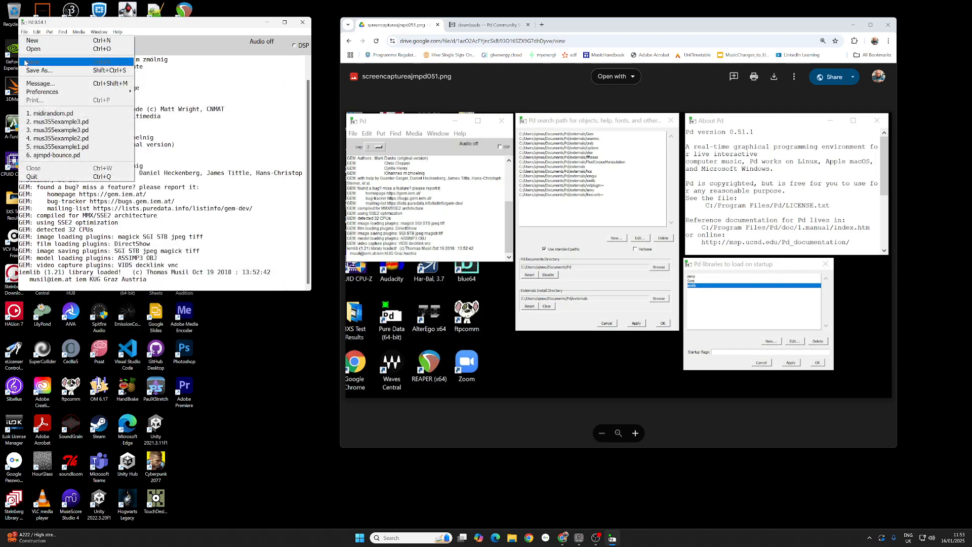
mouse_move(45, 91)
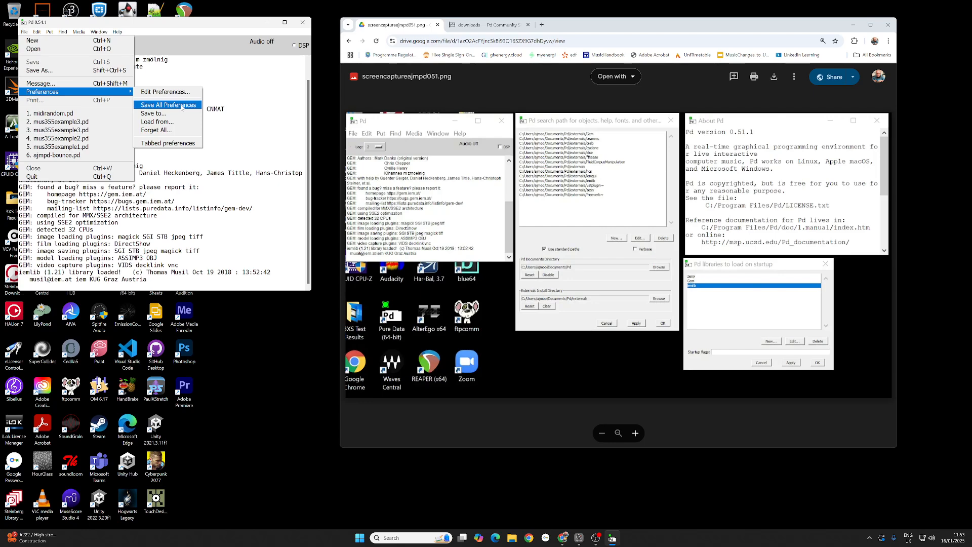
left_click(167, 91)
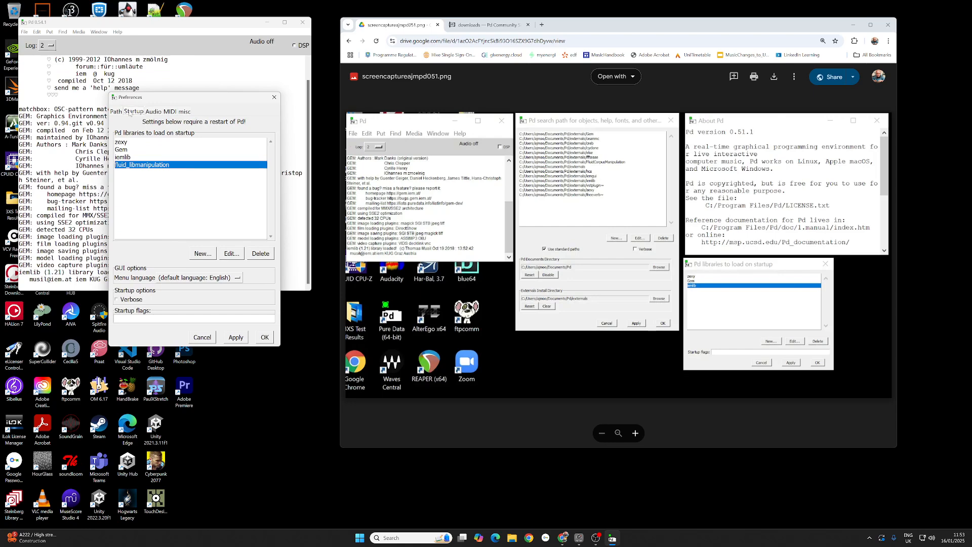
left_click(116, 112)
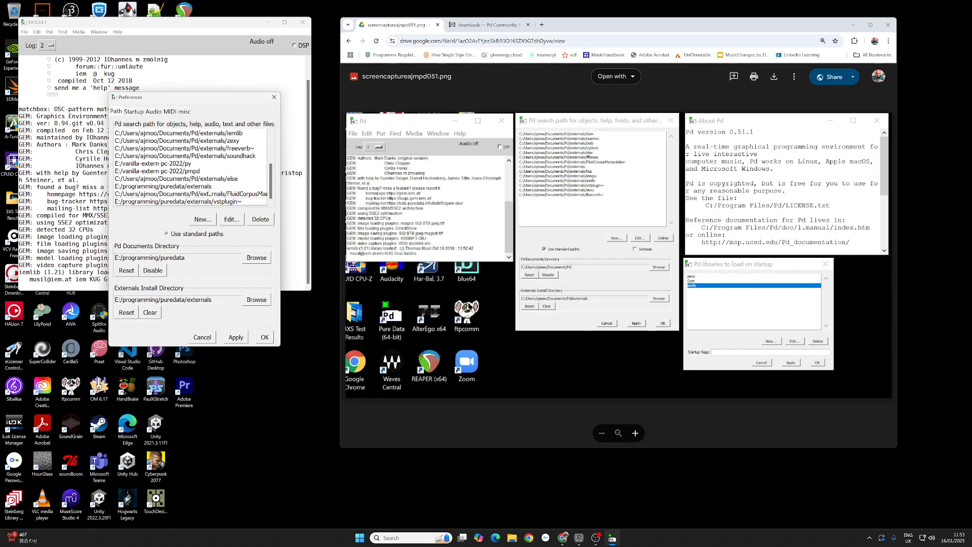
Add E:/programming/puredata/externals/vstplugin~ as a new search path, then delete the duplicate entry.
left_click(202, 221)
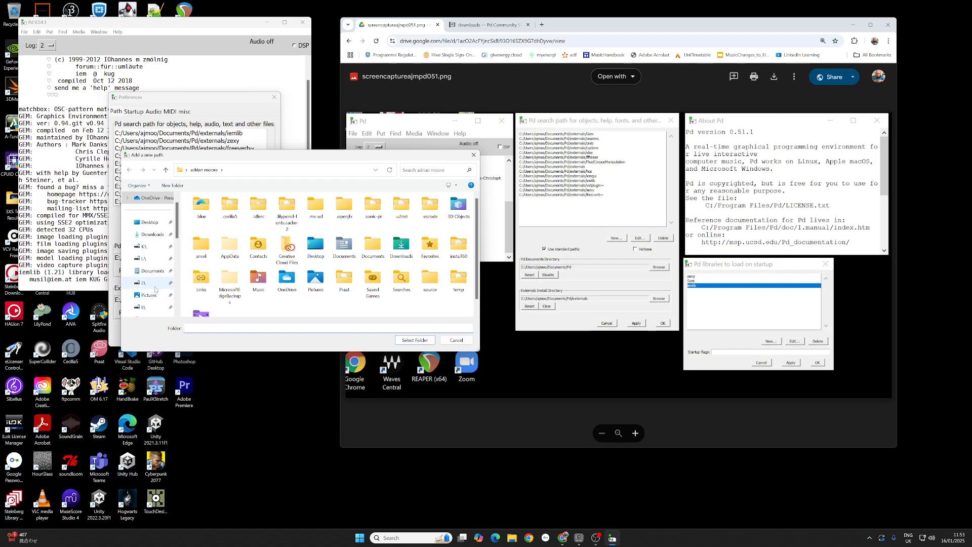
scroll(142, 276, "down", 3)
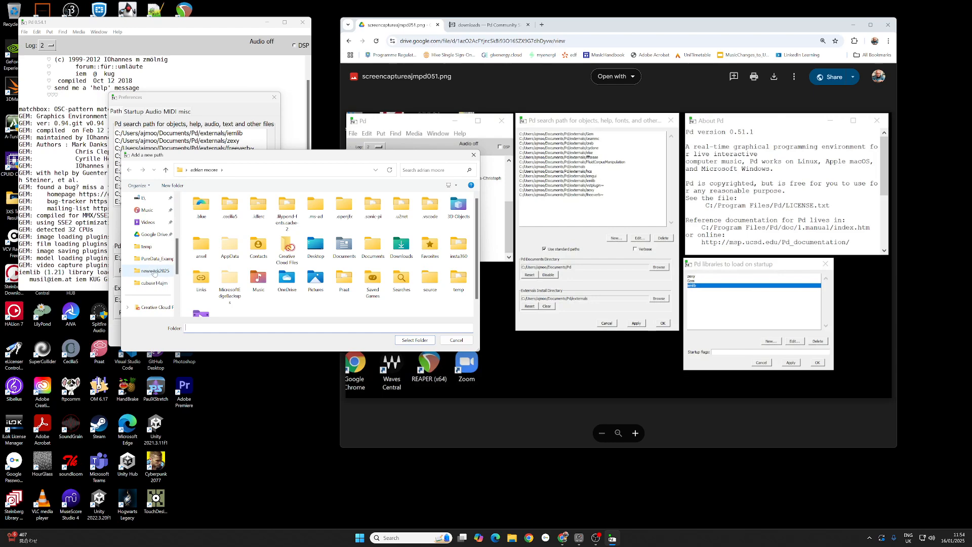
scroll(151, 268, "down", 5)
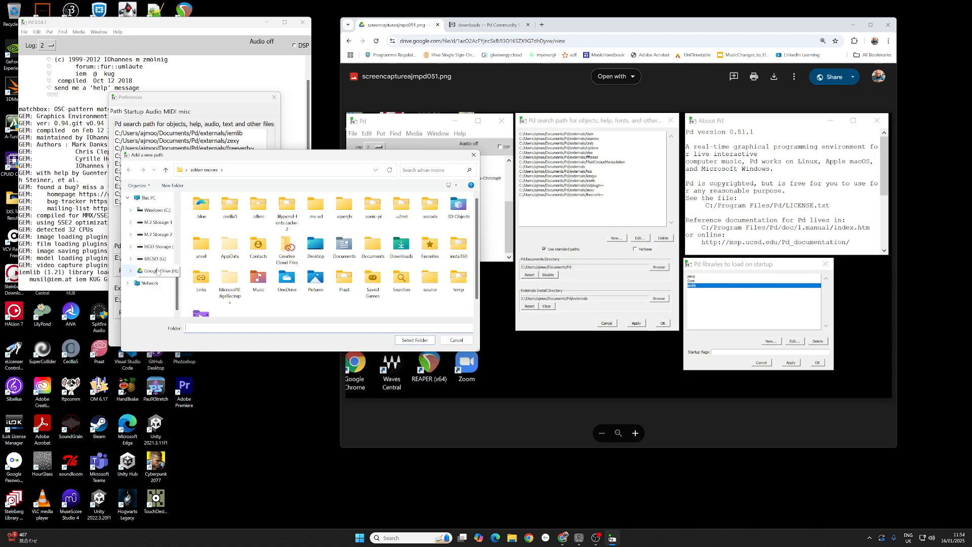
left_click(157, 234)
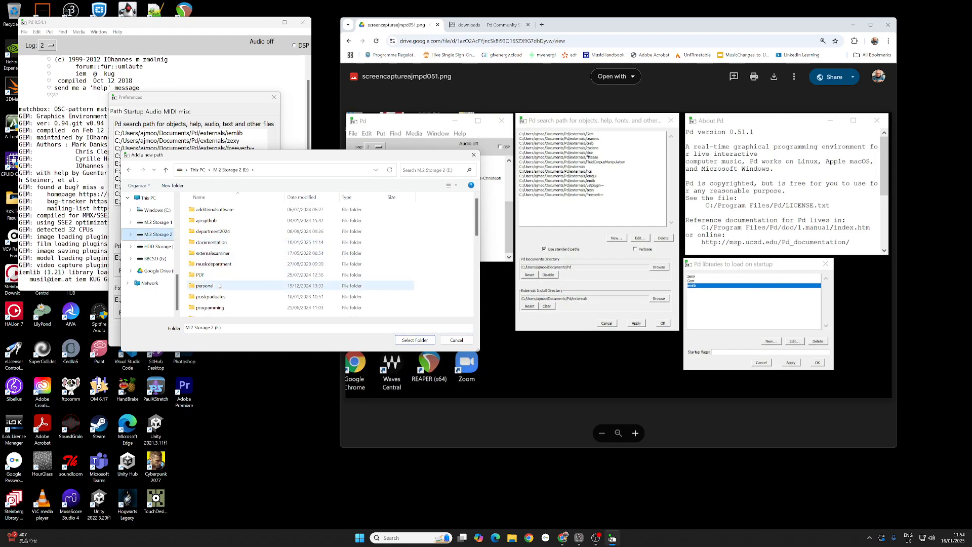
double_click(221, 308)
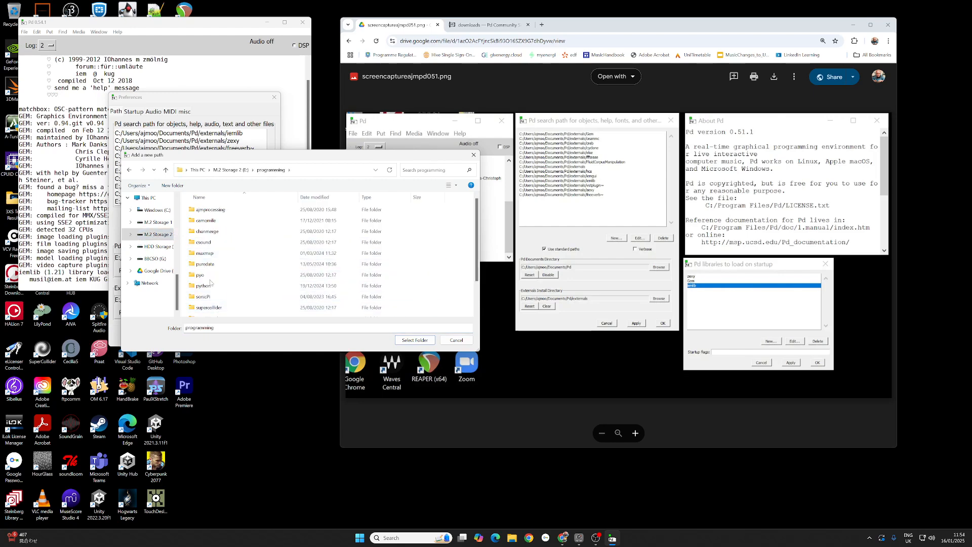
double_click(206, 264)
double_click(199, 211)
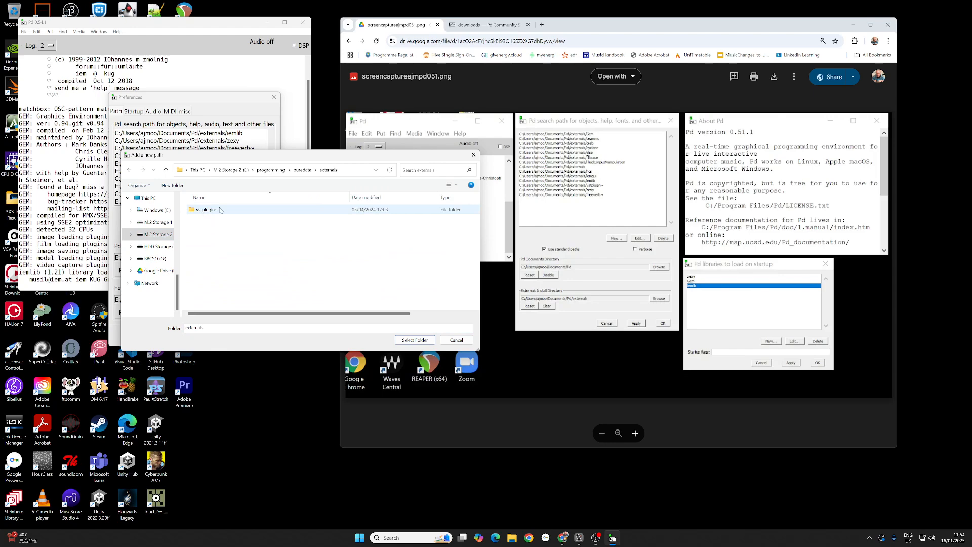
left_click(195, 211)
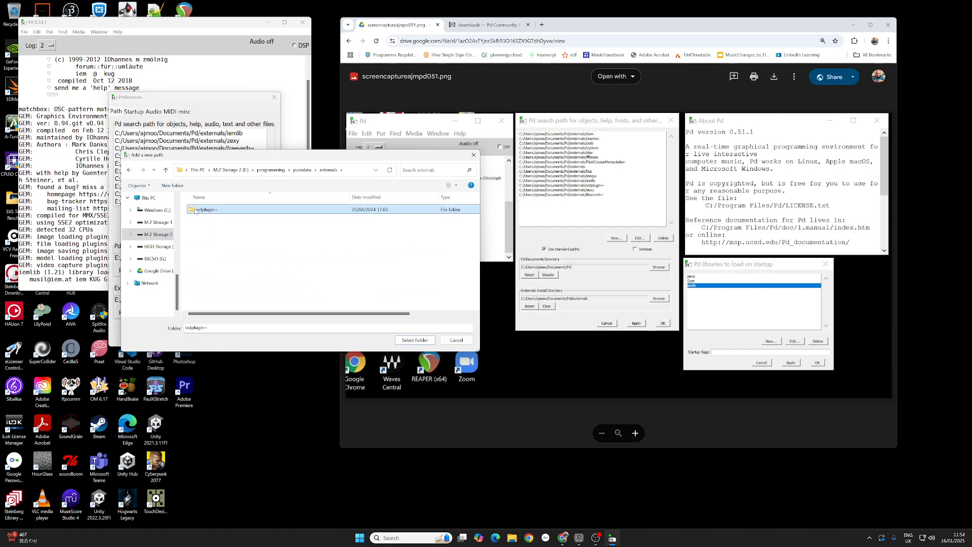
left_click(415, 341)
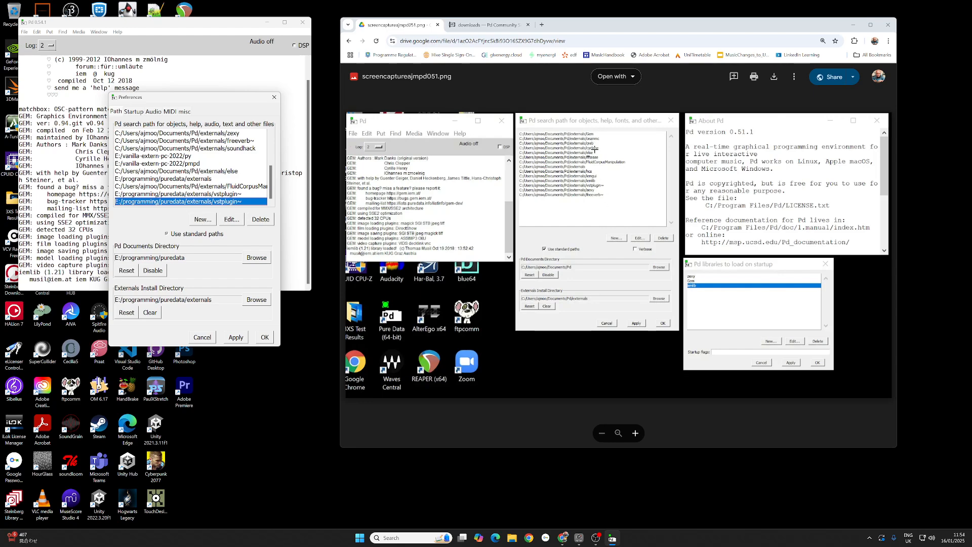
left_click(261, 220)
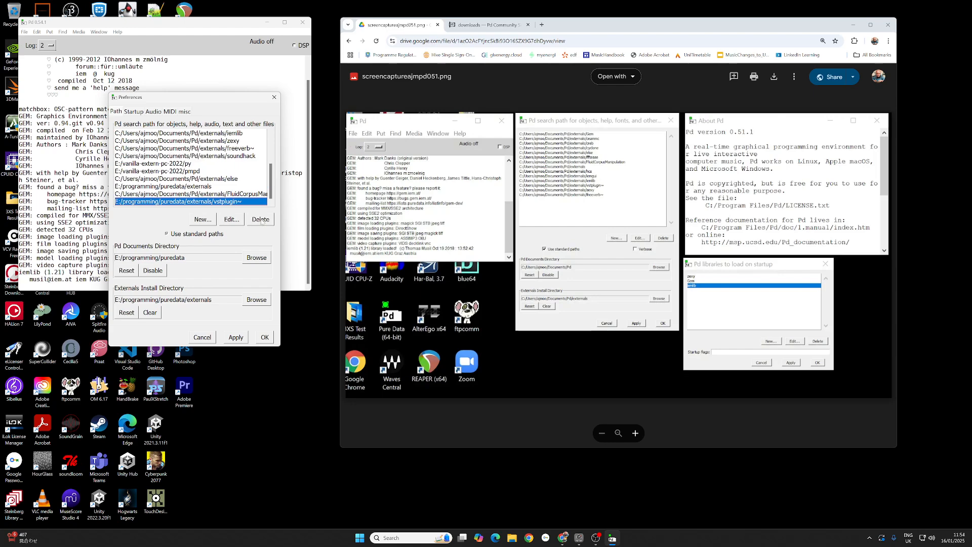
Accept the preferences with the current list of search paths.
left_click(265, 338)
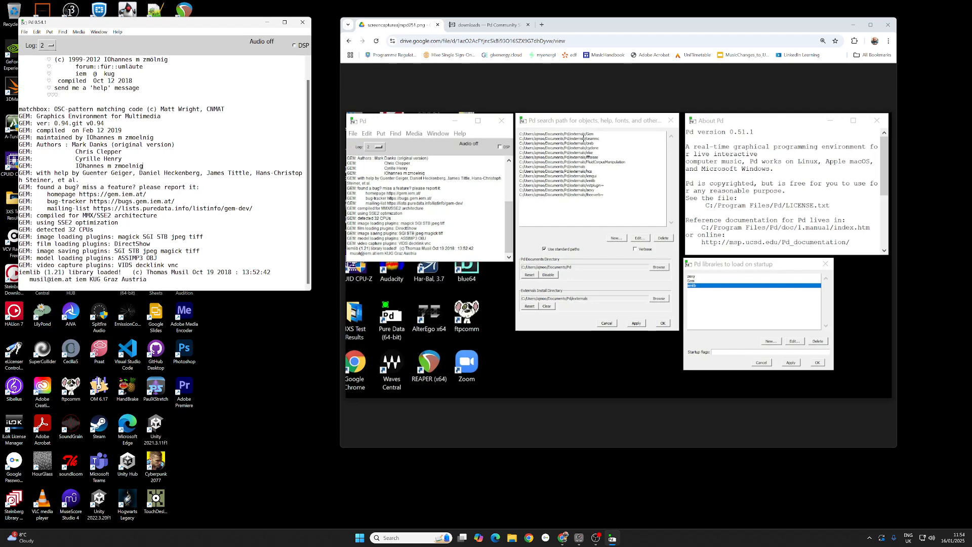
Return to the USSS Tools page, review the required externals, and open the linked GitHub releases page for the fftease package.
left_click(349, 41)
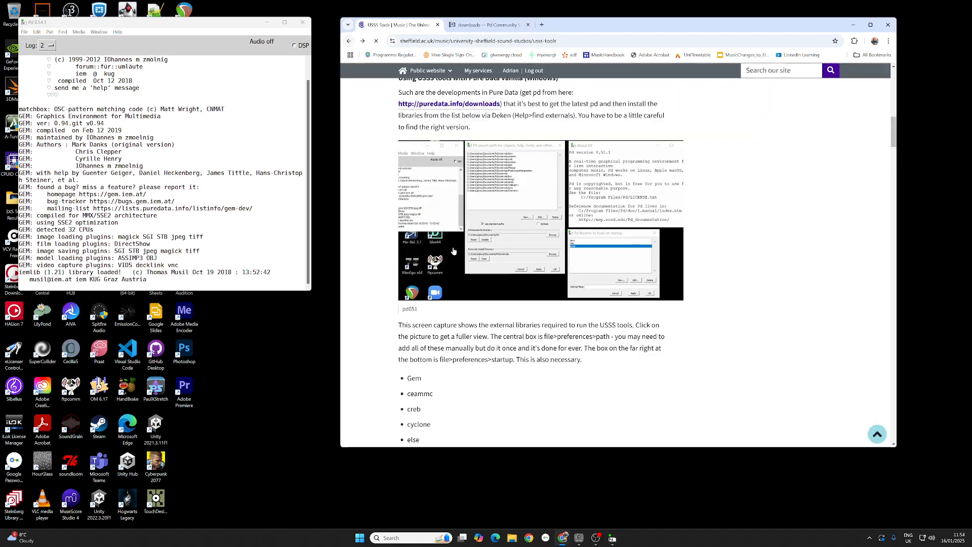
scroll(492, 284, "down", 5)
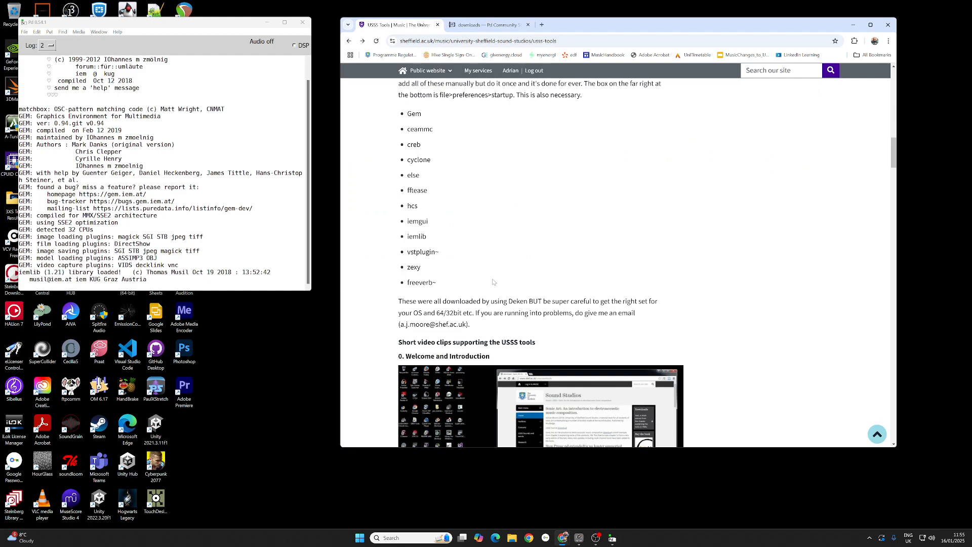
scroll(494, 281, "down", 2)
scroll(495, 279, "up", 6)
scroll(496, 277, "up", 3)
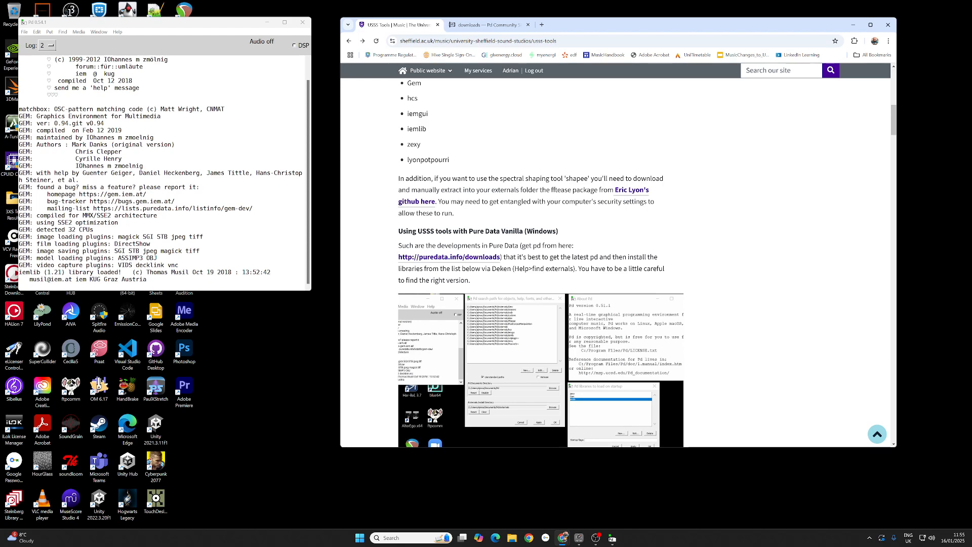
left_click(632, 194)
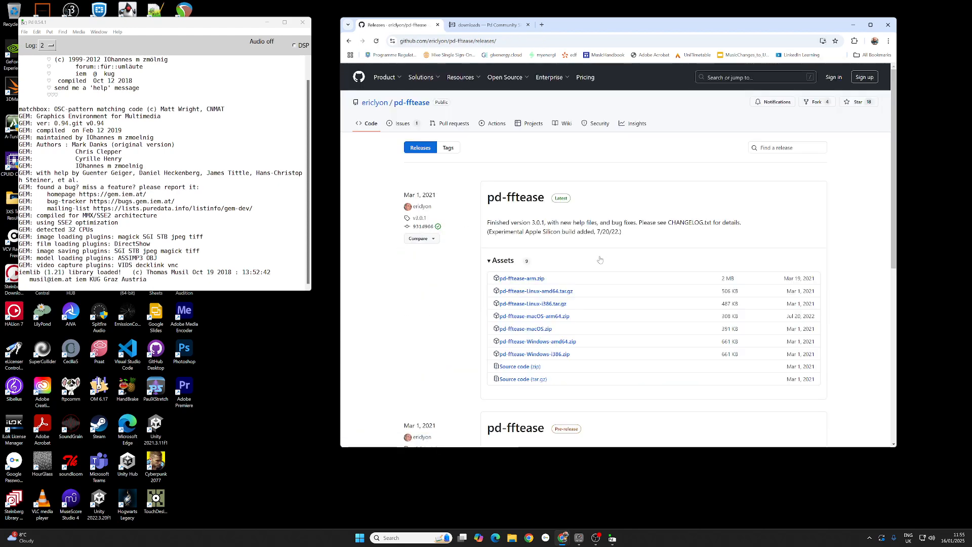
scroll(600, 258, "down", 2)
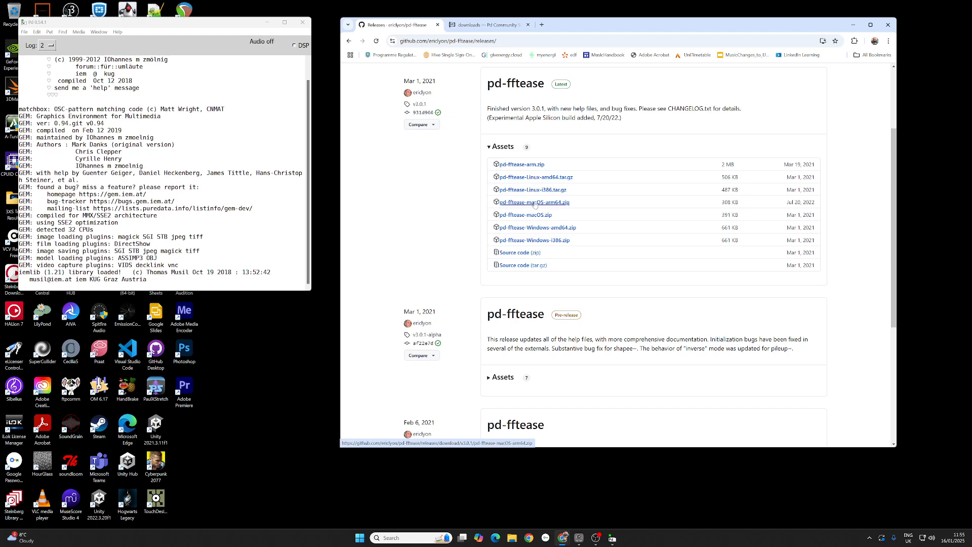
Reopen Pure Data's preferences, examine the full list of external search paths, and cancel without changing anything.
left_click(71, 47)
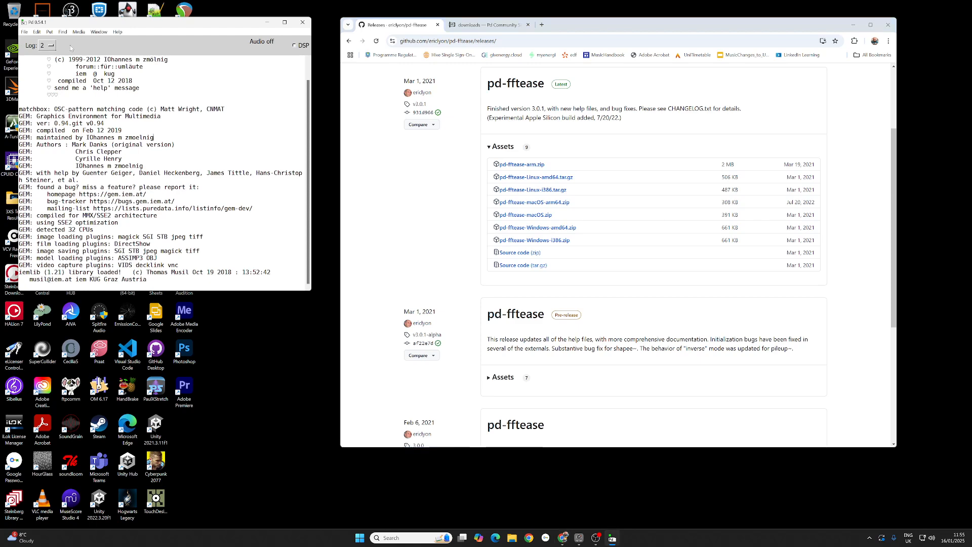
left_click(24, 31)
mouse_move(42, 93)
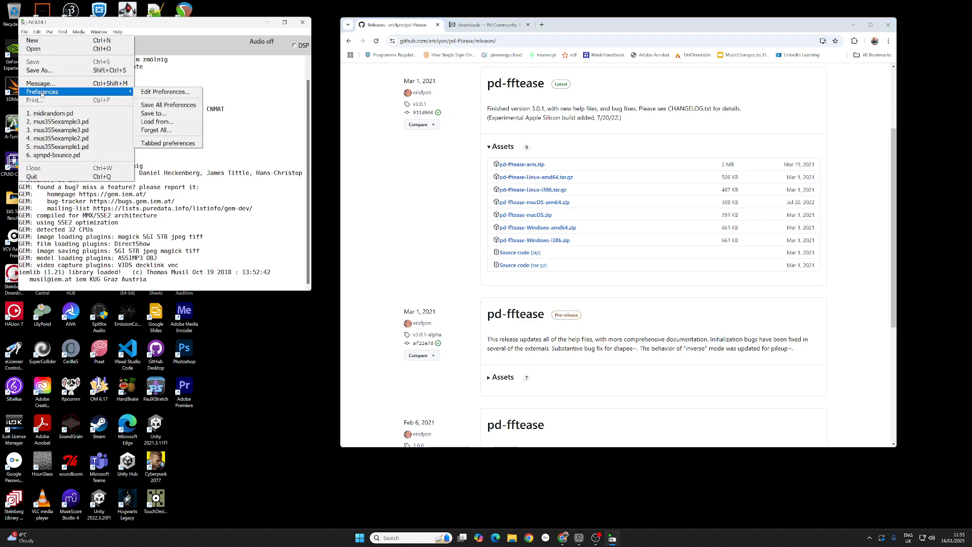
left_click(162, 91)
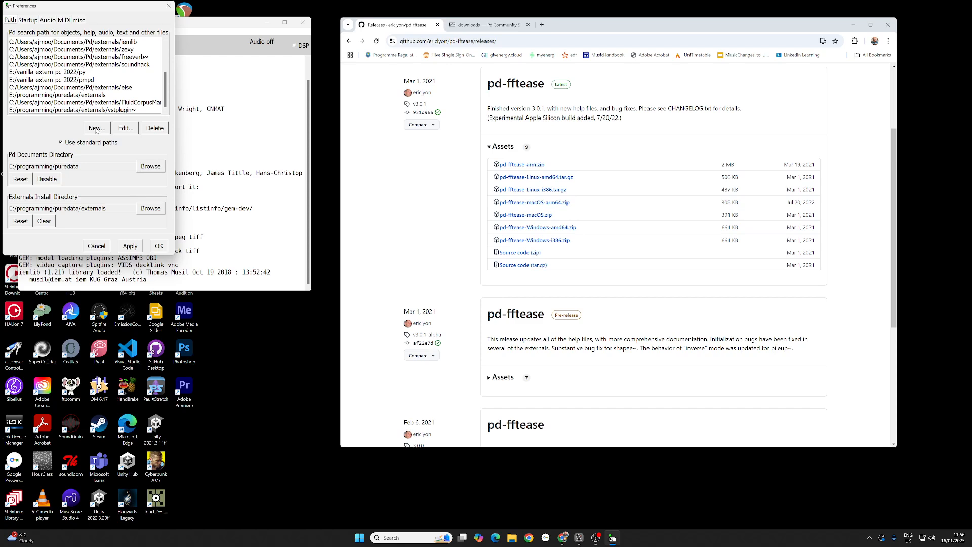
scroll(107, 79, "up", 2)
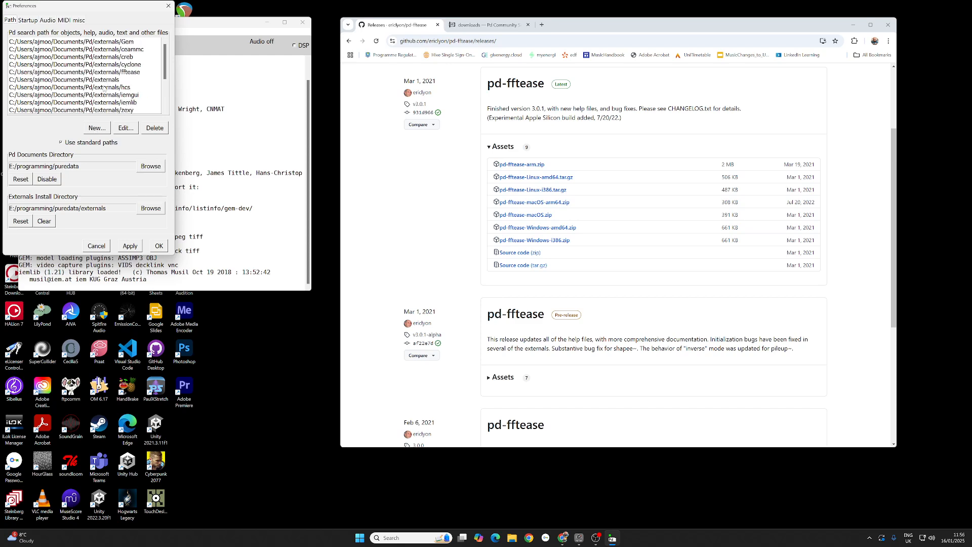
scroll(105, 88, "down", 1)
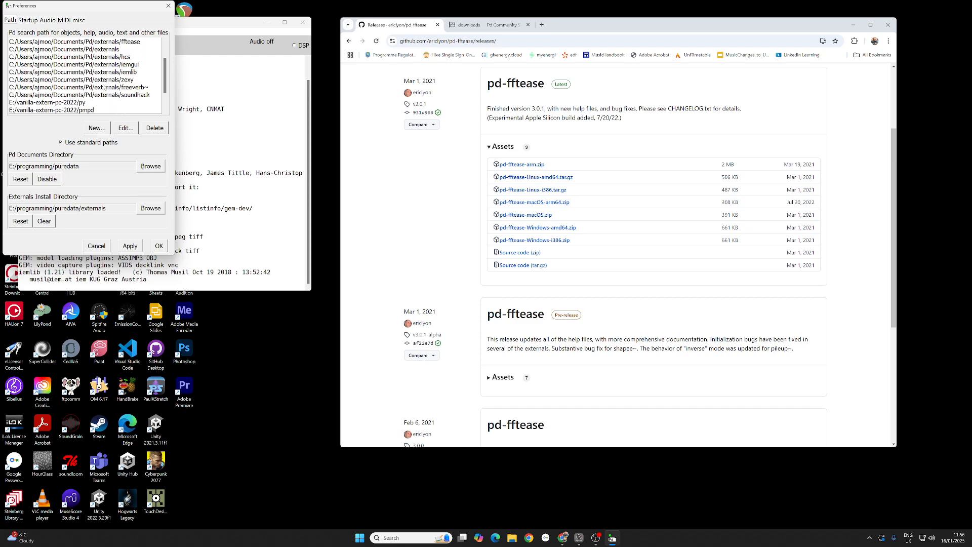
scroll(105, 88, "up", 1)
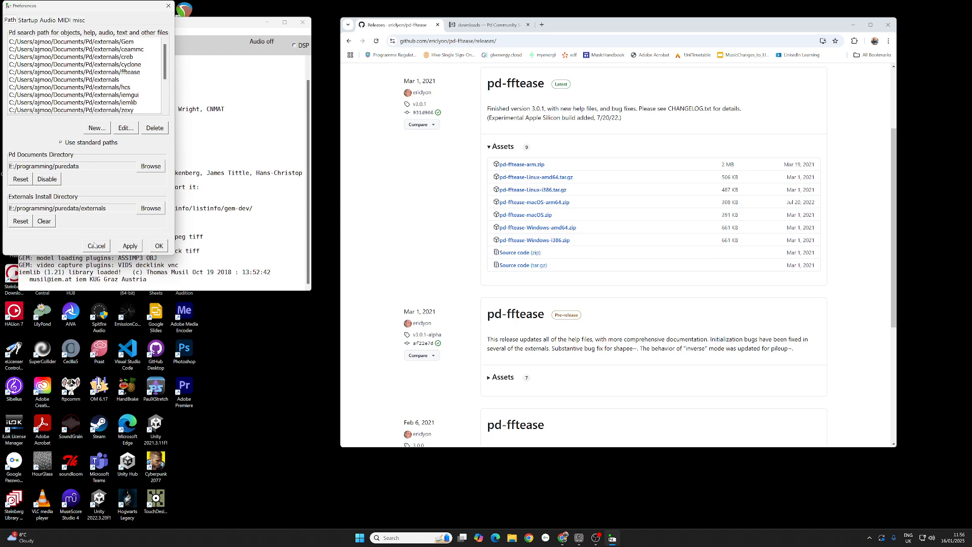
scroll(103, 93, "down", 1)
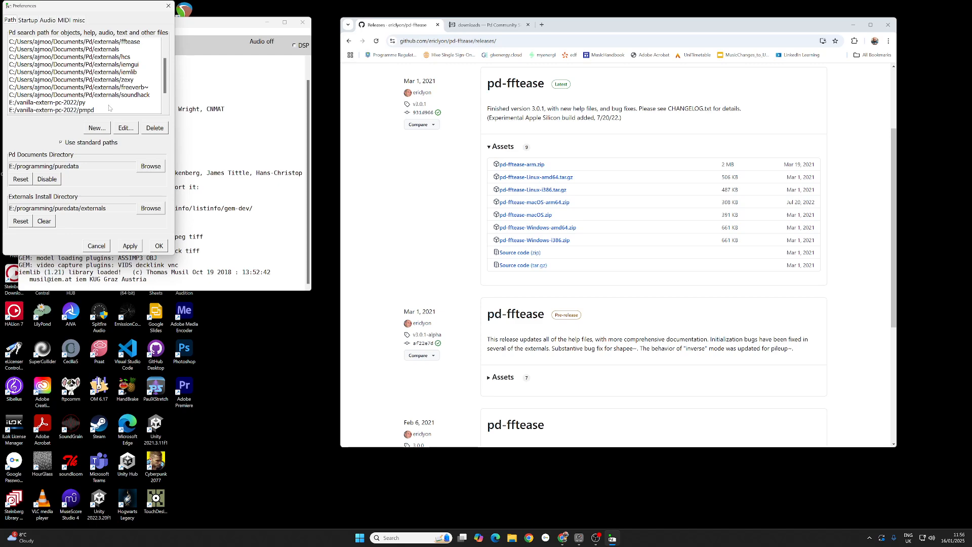
scroll(109, 109, "down", 1)
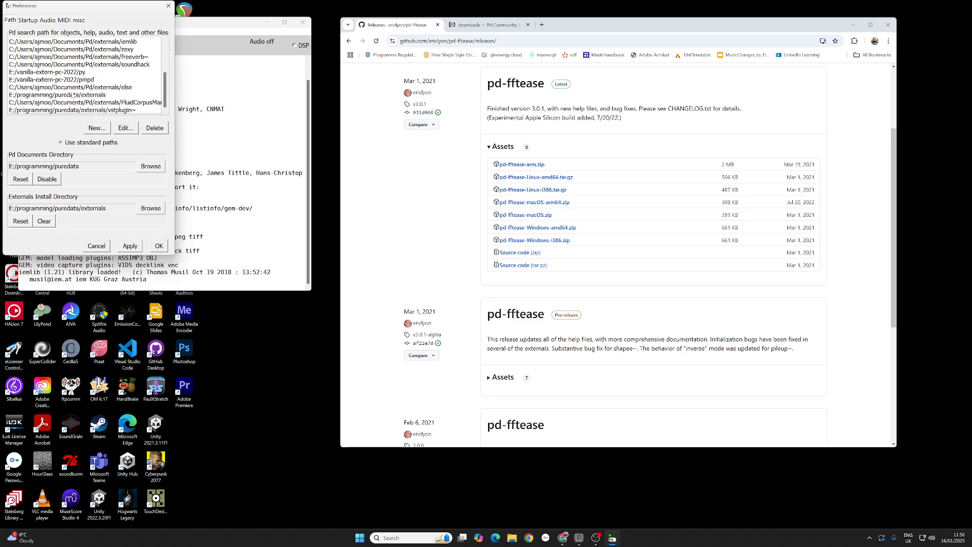
left_click(96, 246)
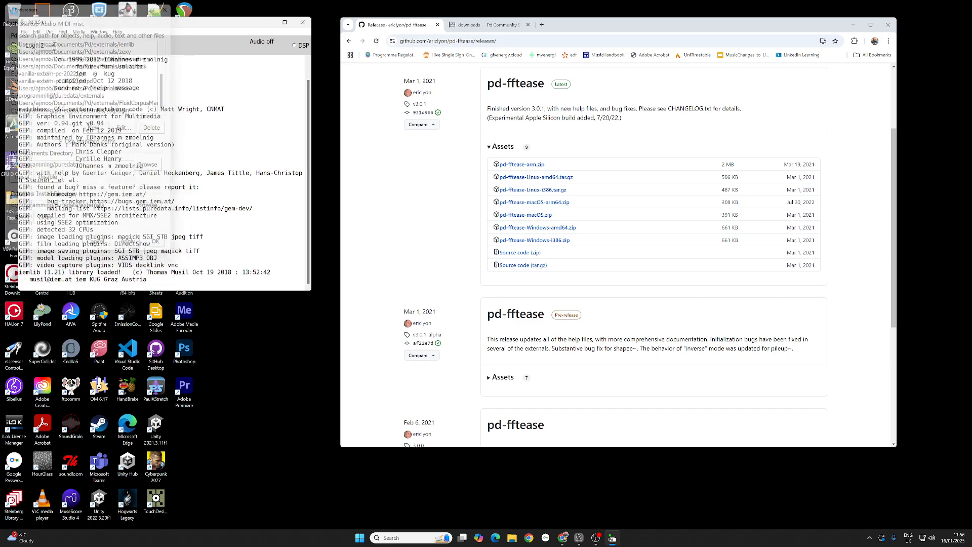
scroll(490, 143, "up", 3)
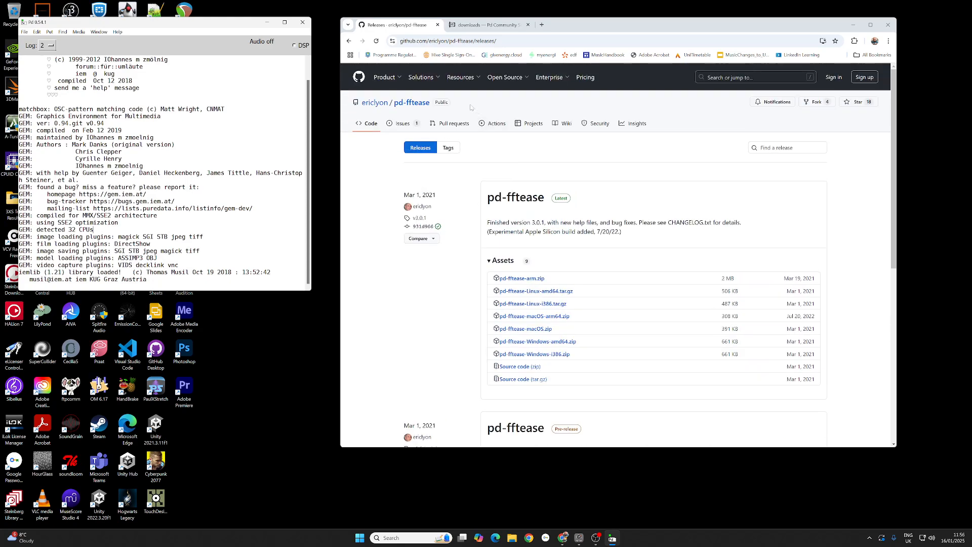